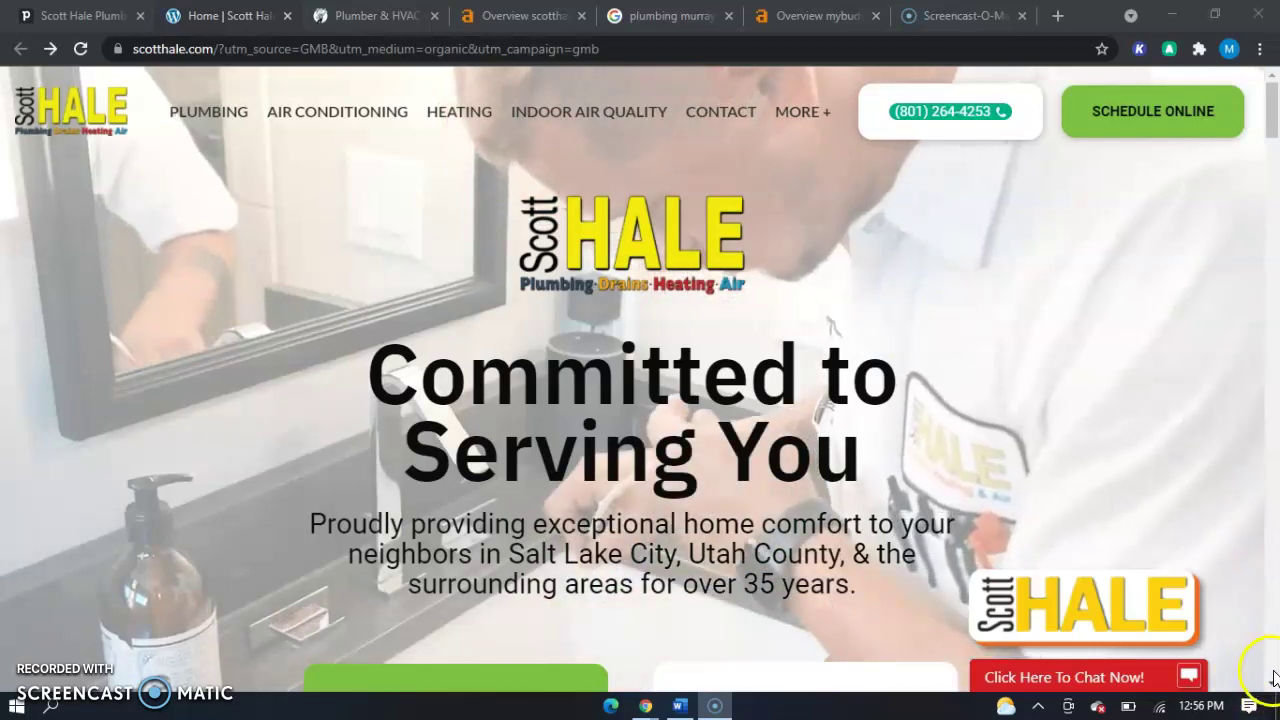
- Review the Scott Hale homepage from its banner and service categories to the HVAC section, ending back at the banner
{"action": "scroll", "coordinate": [1274, 688], "scroll_direction": "down", "scroll_amount": 3}
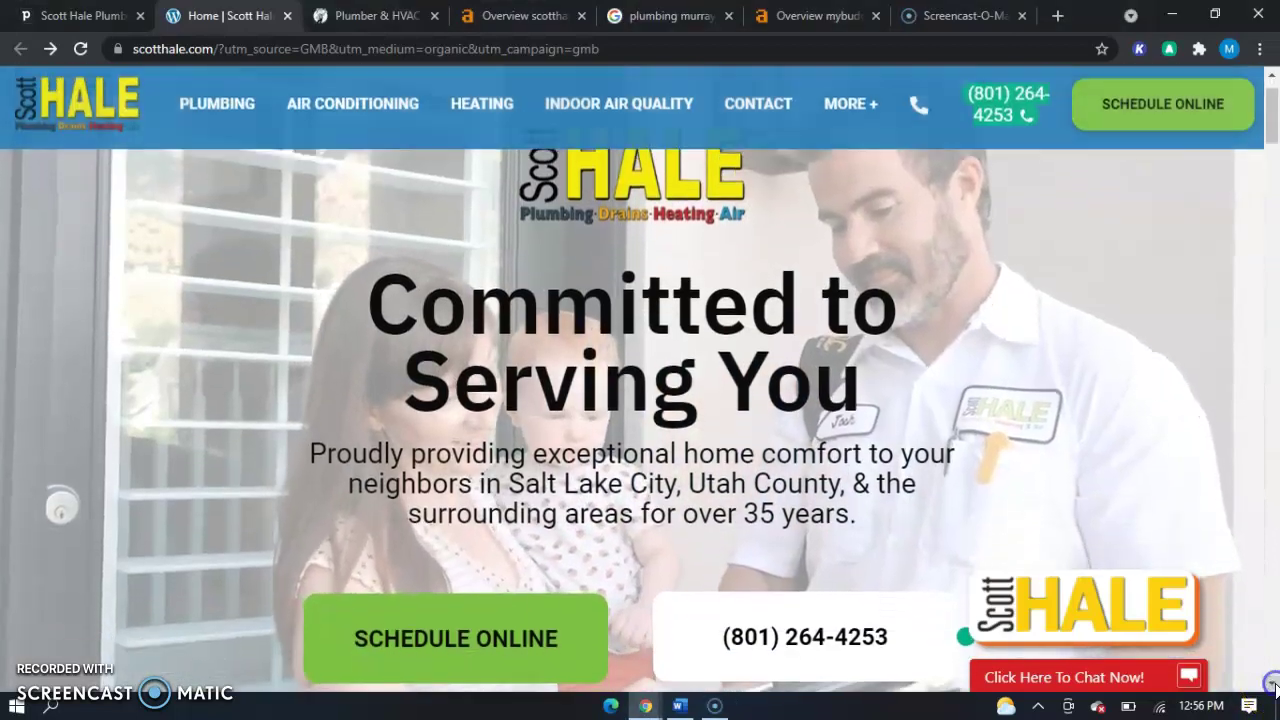
{"action": "scroll", "coordinate": [1274, 687], "scroll_direction": "down", "scroll_amount": 3}
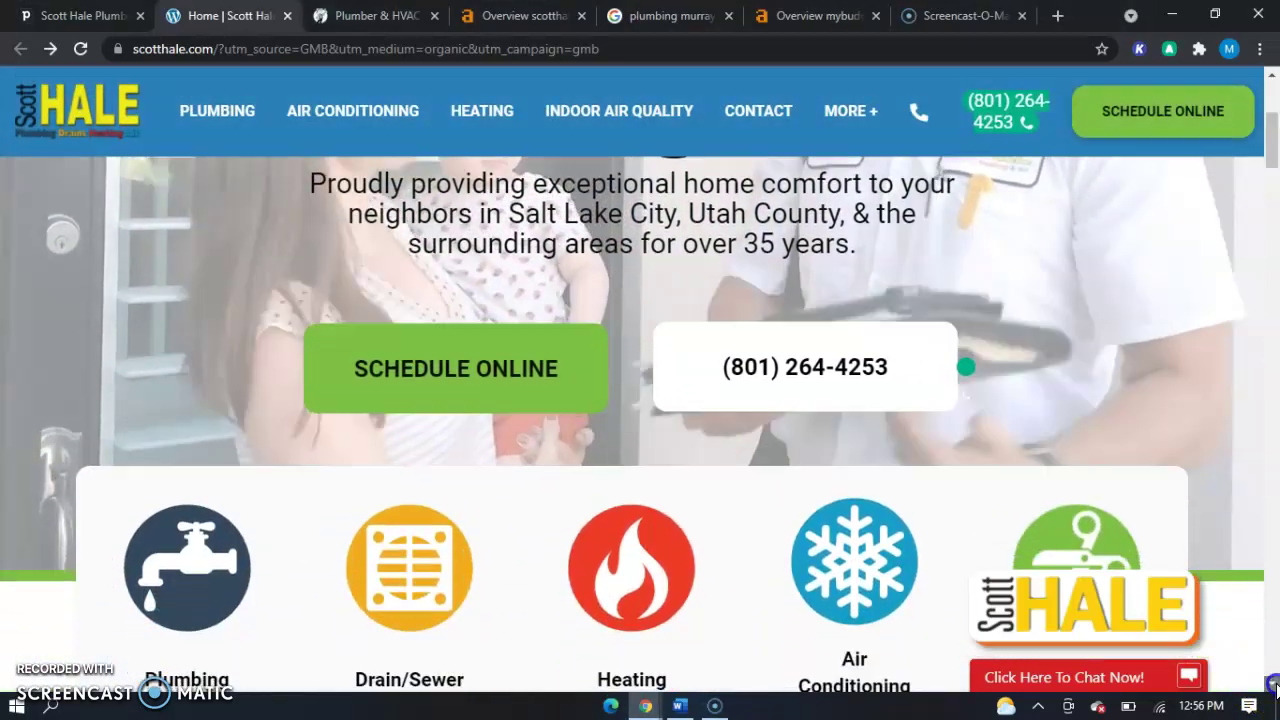
{"action": "scroll", "coordinate": [1274, 688], "scroll_direction": "down", "scroll_amount": 8}
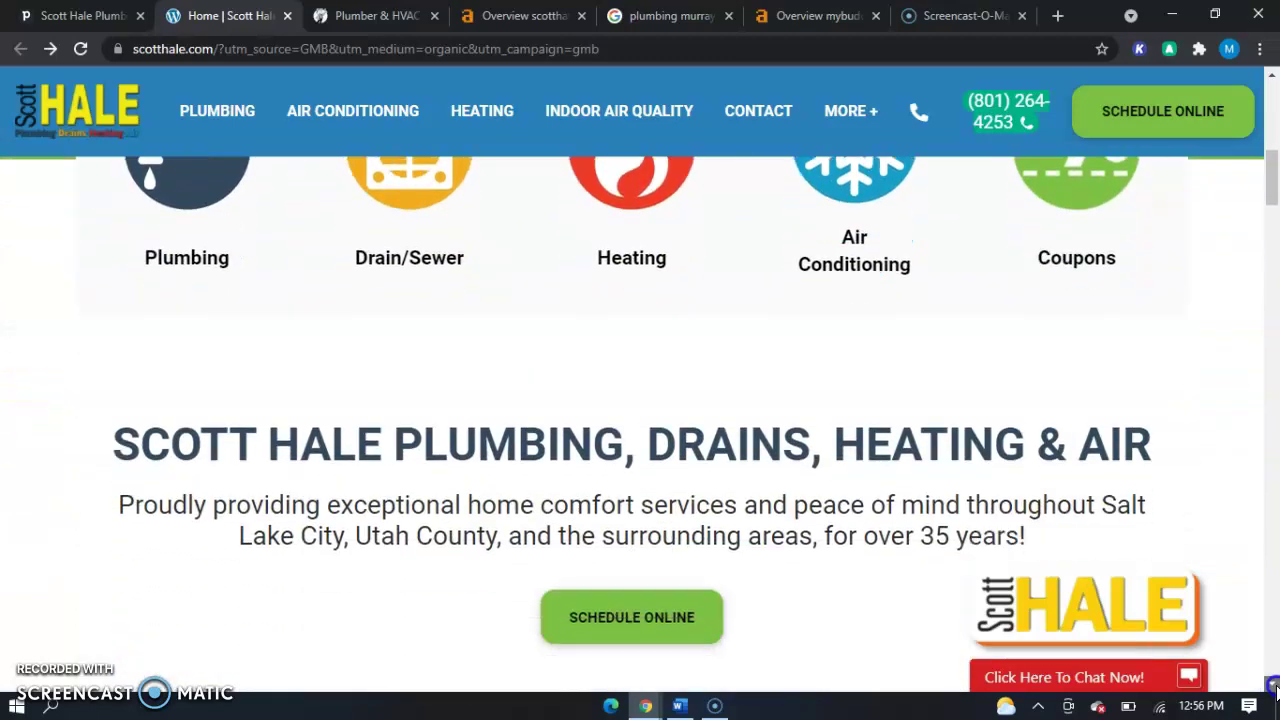
{"action": "scroll", "coordinate": [1274, 688], "scroll_direction": "down", "scroll_amount": 4}
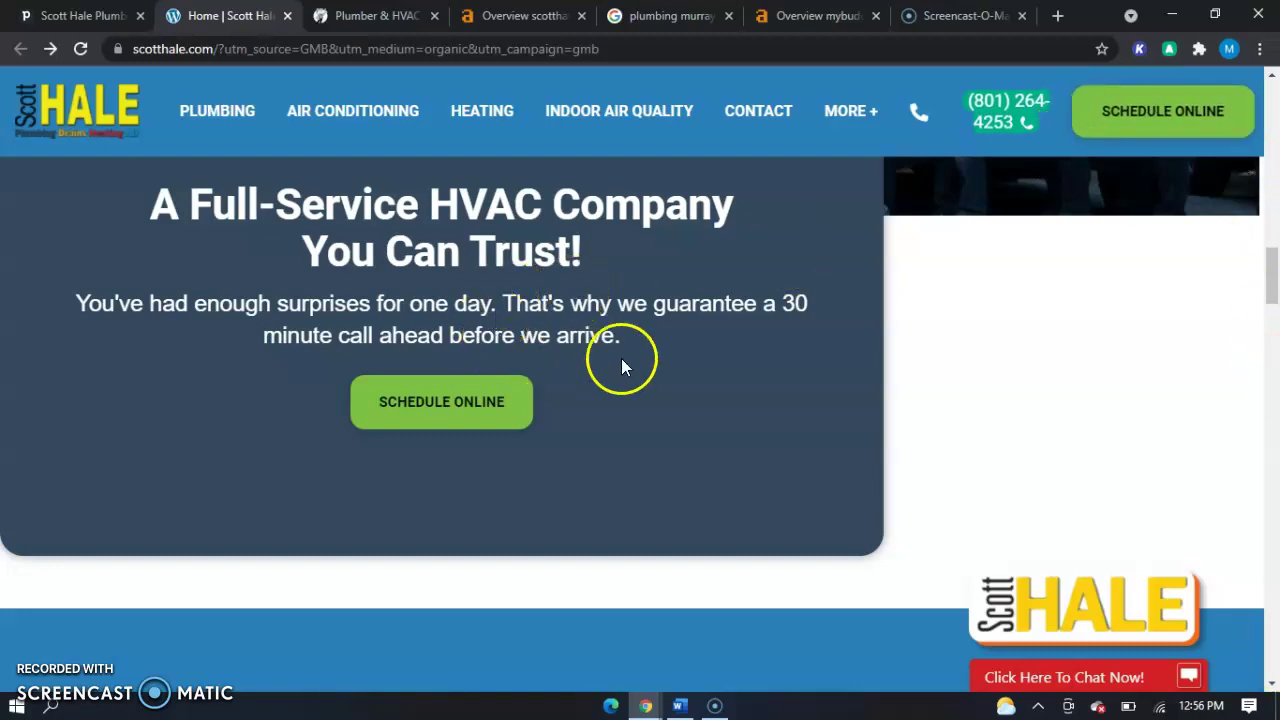
{"action": "scroll", "coordinate": [806, 303], "scroll_direction": "up", "scroll_amount": 15}
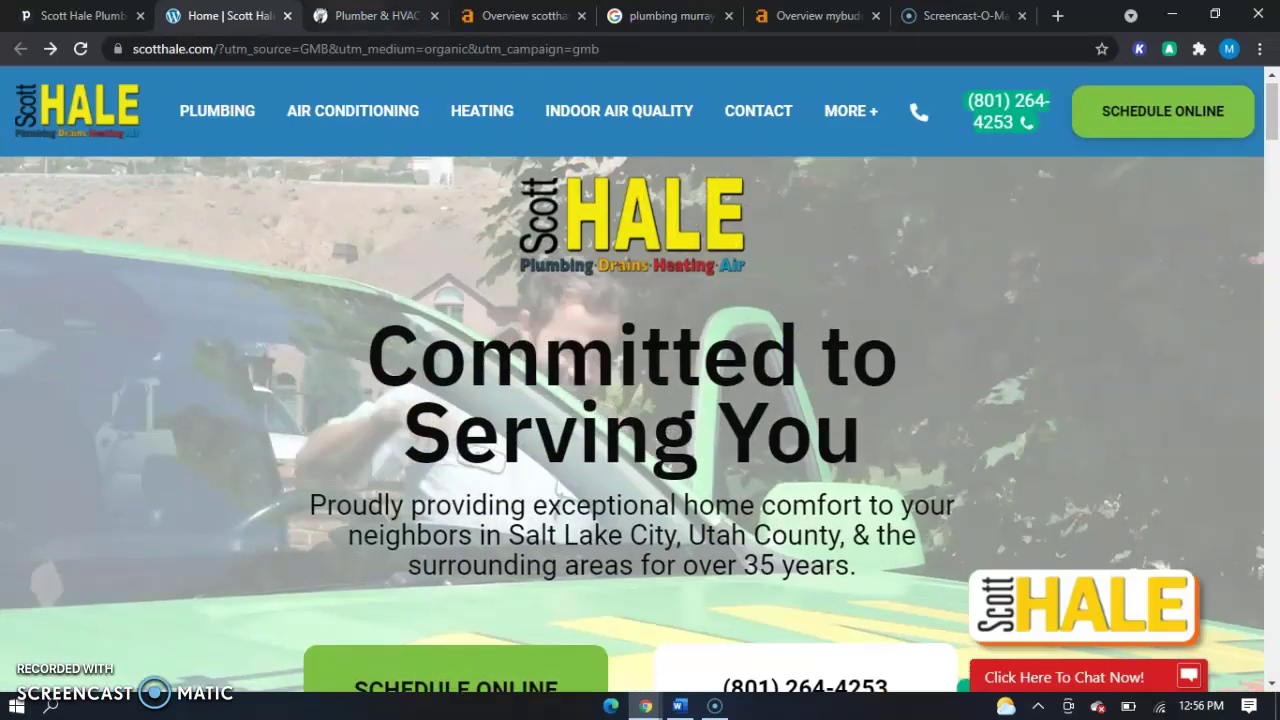
- Look through the My Buddy the Plumber homepage, including its services, contact and reviews sections, and return to its header
{"action": "key", "text": "ctrl+Tab"}
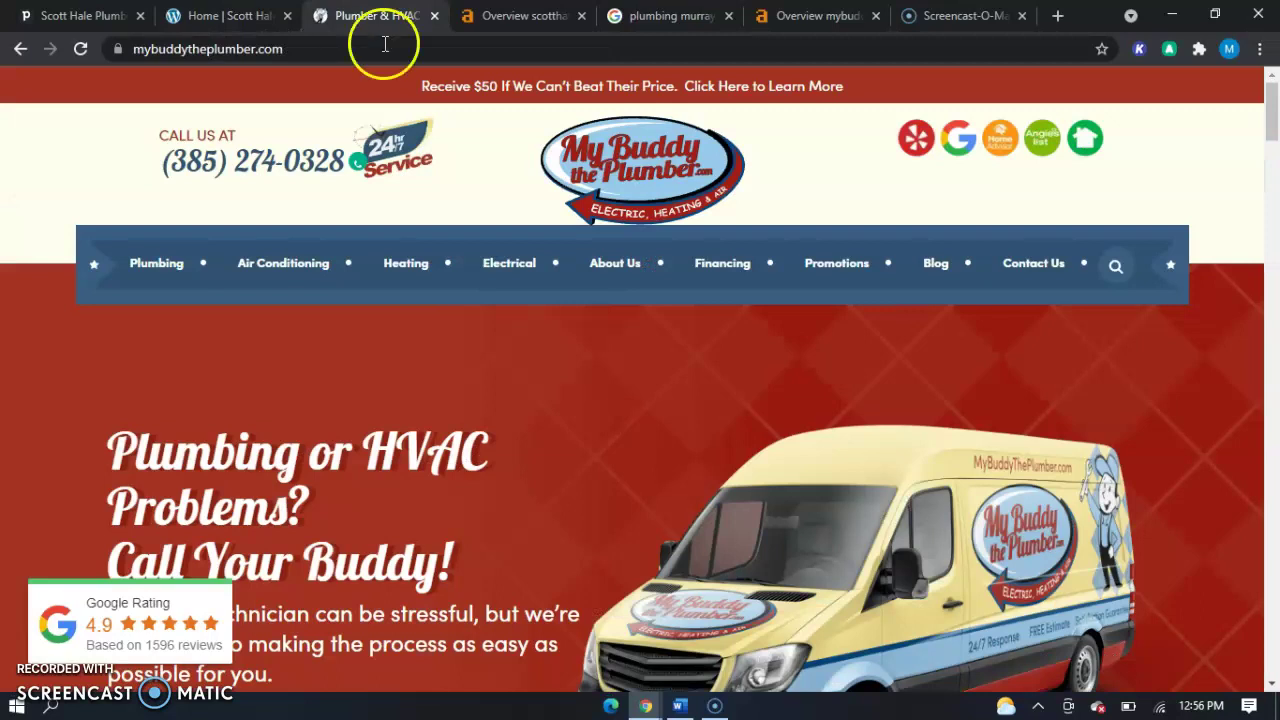
{"action": "scroll", "coordinate": [580, 409], "scroll_direction": "down", "scroll_amount": 3}
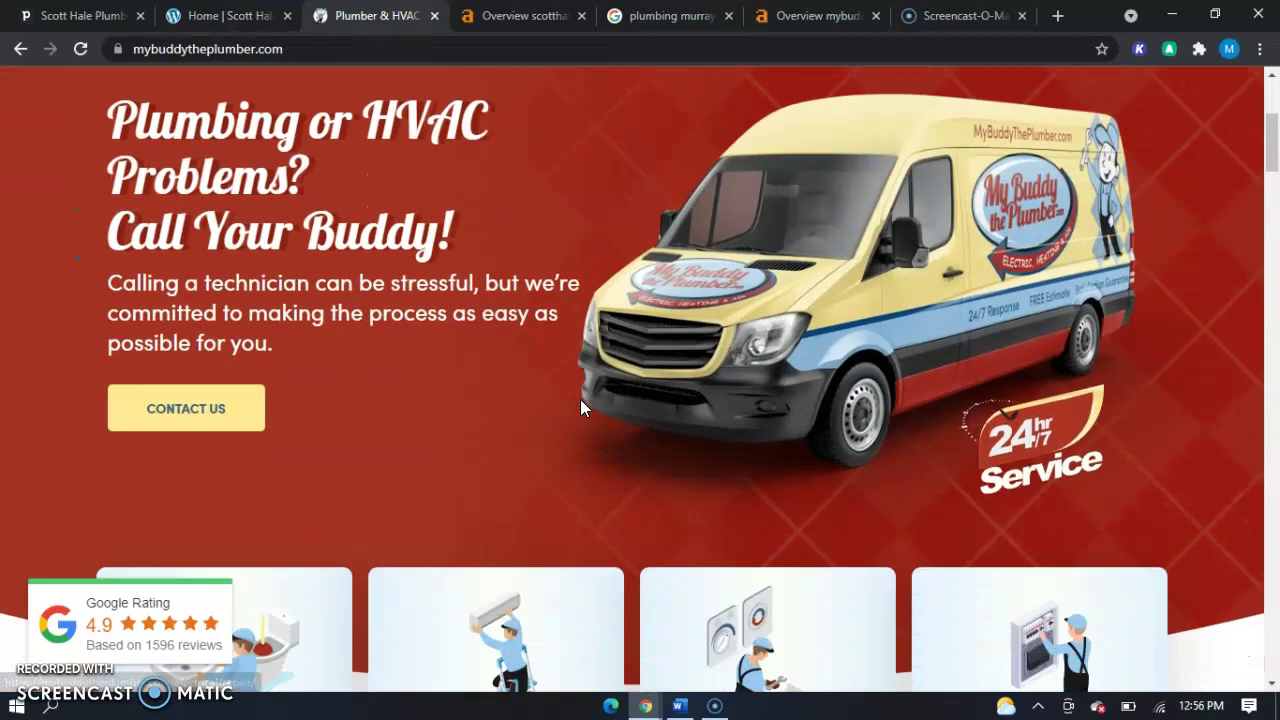
{"action": "scroll", "coordinate": [583, 408], "scroll_direction": "down", "scroll_amount": 7}
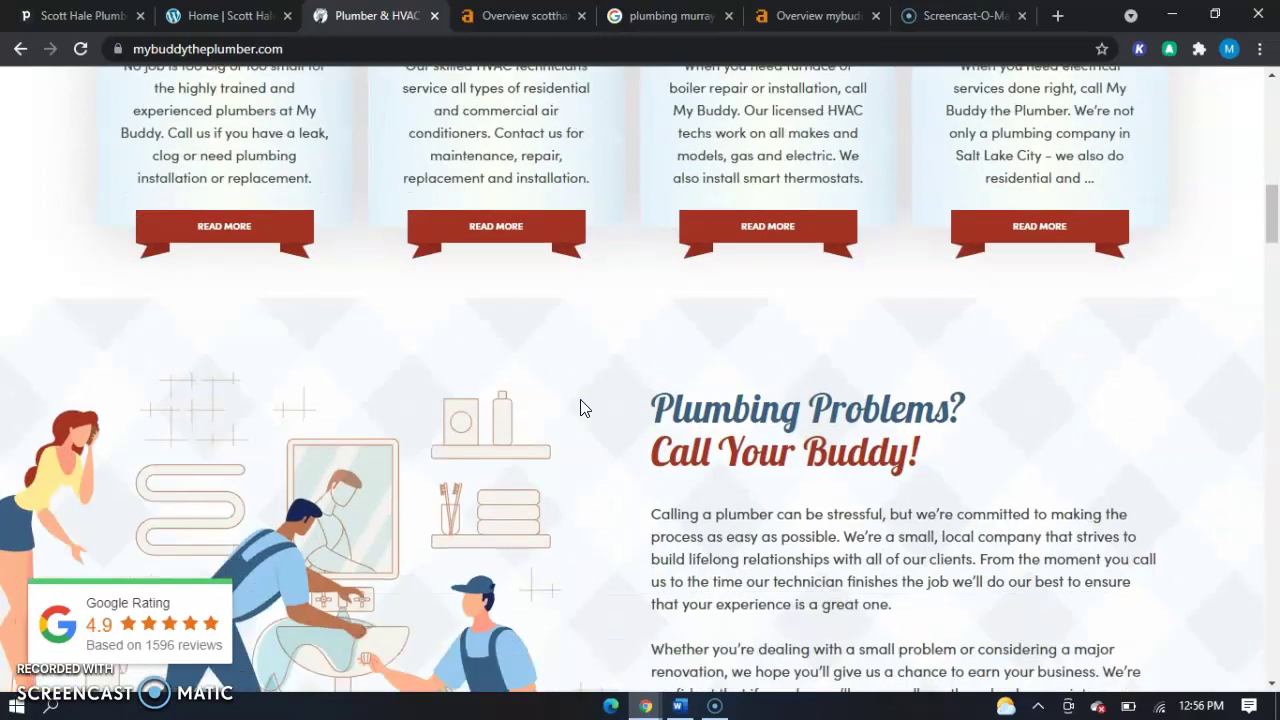
{"action": "scroll", "coordinate": [583, 408], "scroll_direction": "down", "scroll_amount": 6}
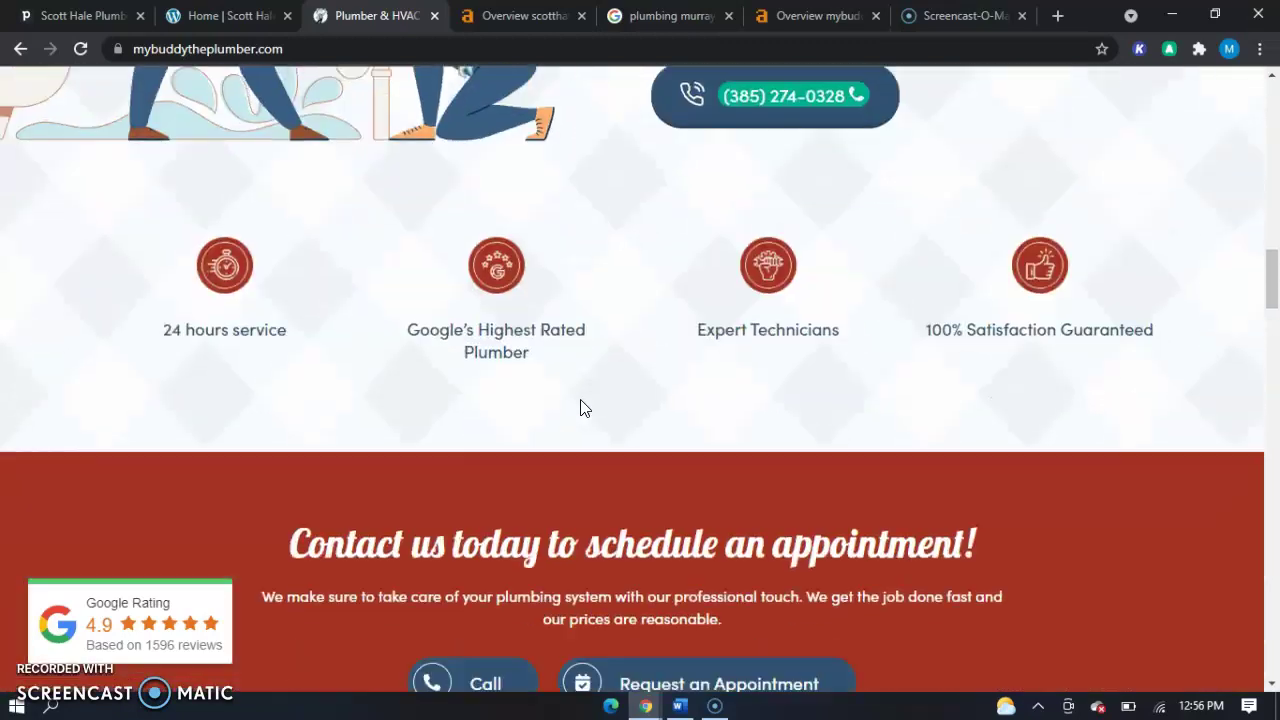
{"action": "scroll", "coordinate": [583, 408], "scroll_direction": "down", "scroll_amount": 5}
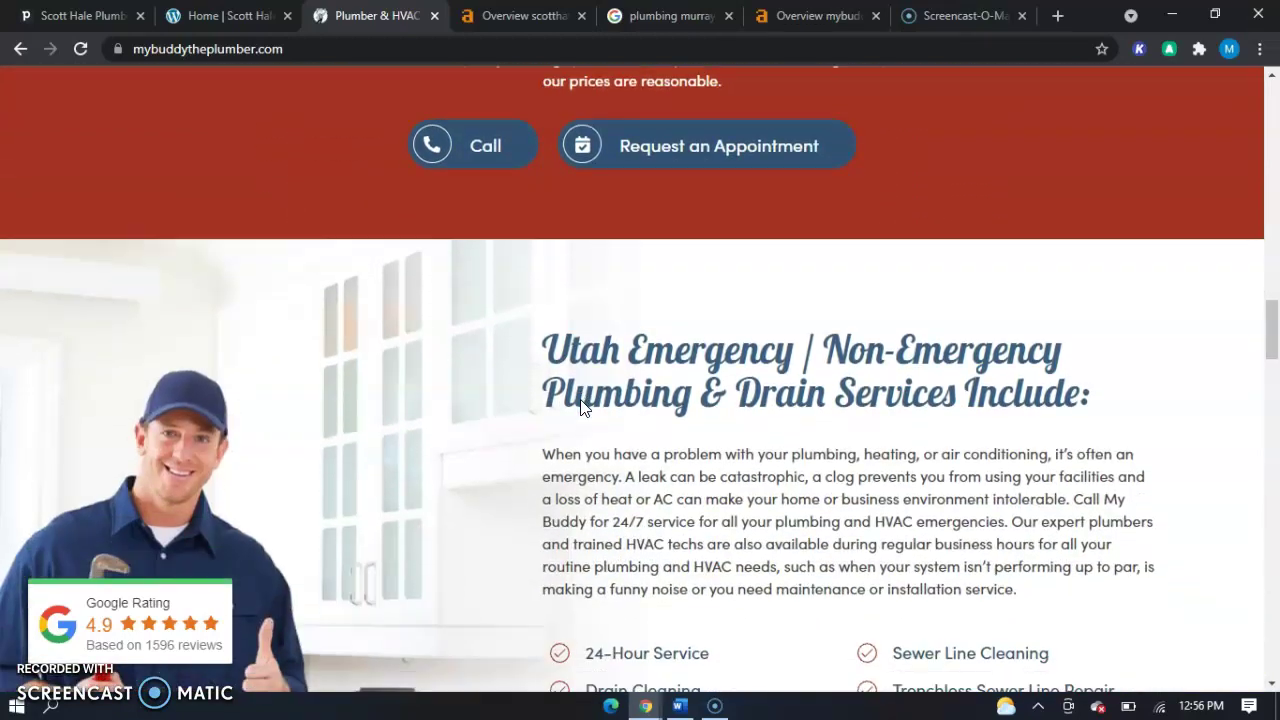
{"action": "scroll", "coordinate": [583, 408], "scroll_direction": "down", "scroll_amount": 5}
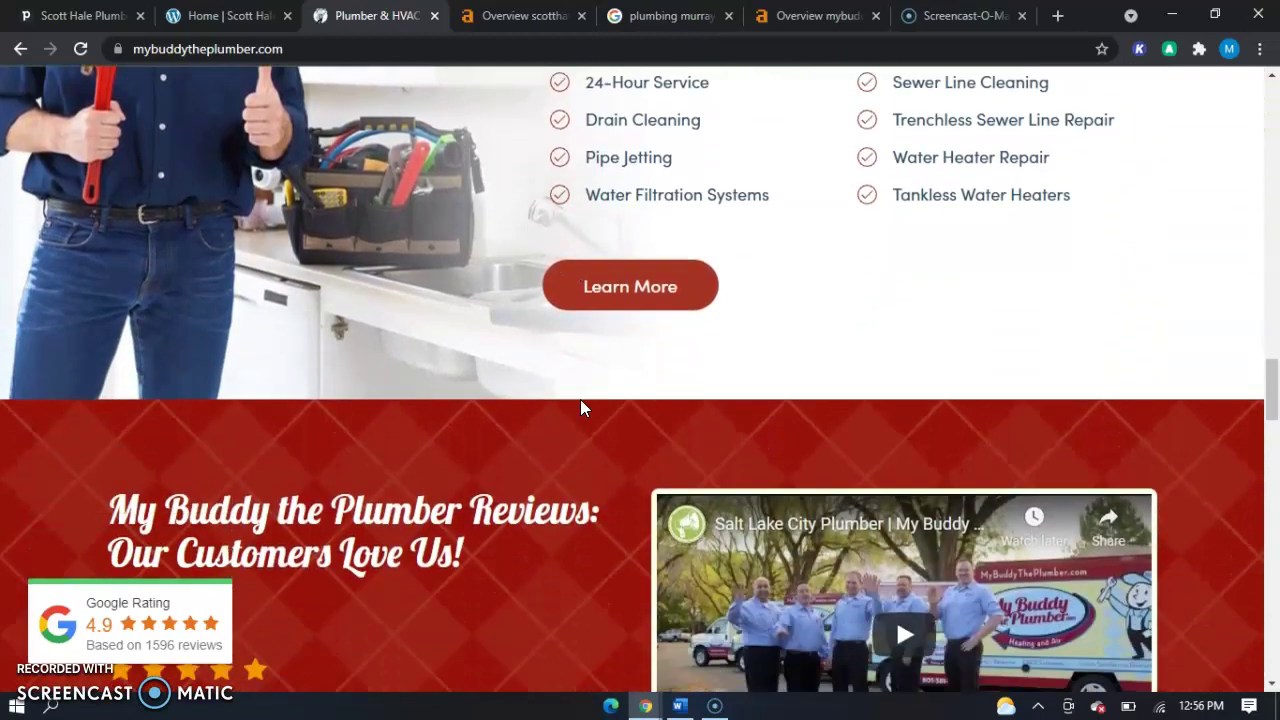
{"action": "scroll", "coordinate": [580, 399], "scroll_direction": "up", "scroll_amount": 5}
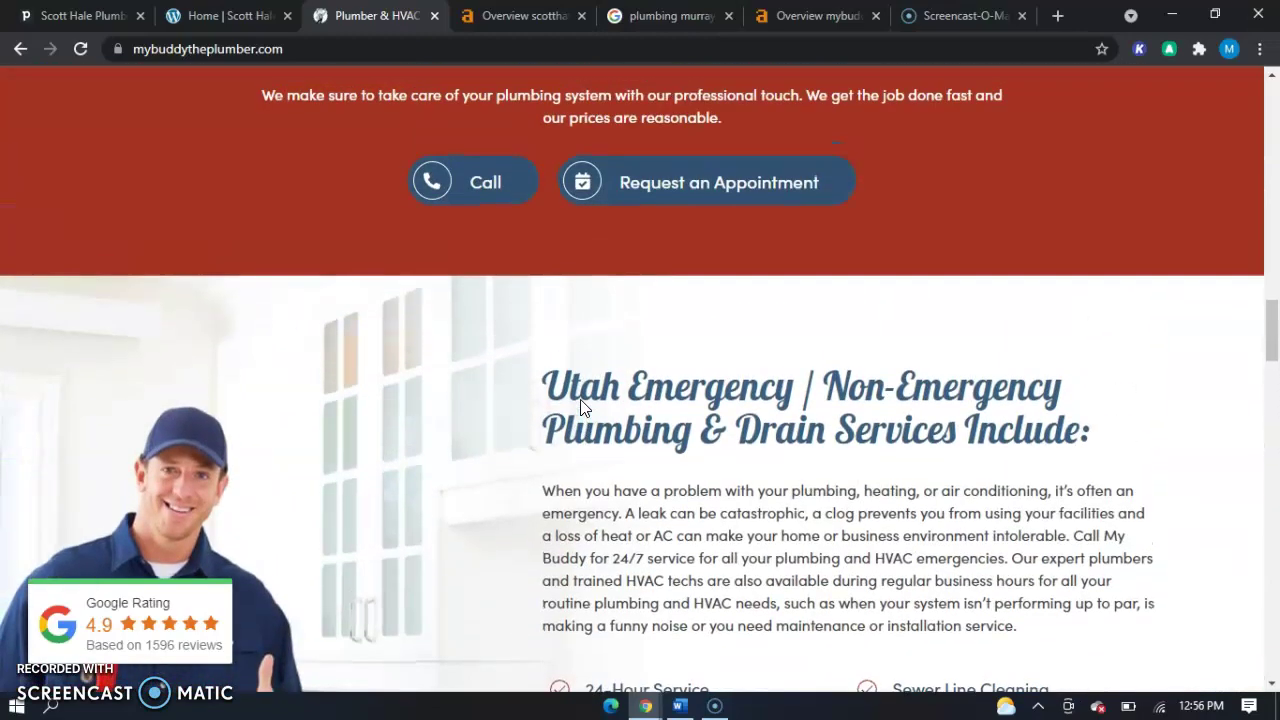
{"action": "scroll", "coordinate": [580, 399], "scroll_direction": "up", "scroll_amount": 15}
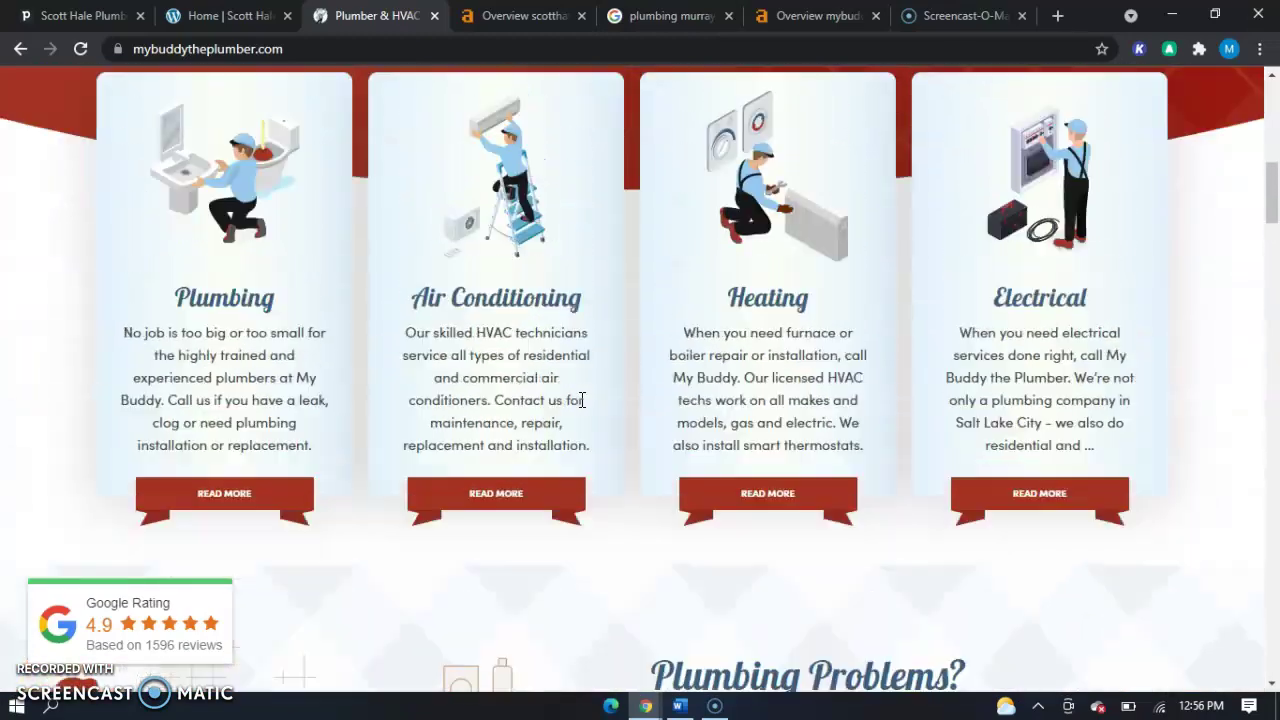
{"action": "scroll", "coordinate": [581, 400], "scroll_direction": "up", "scroll_amount": 4}
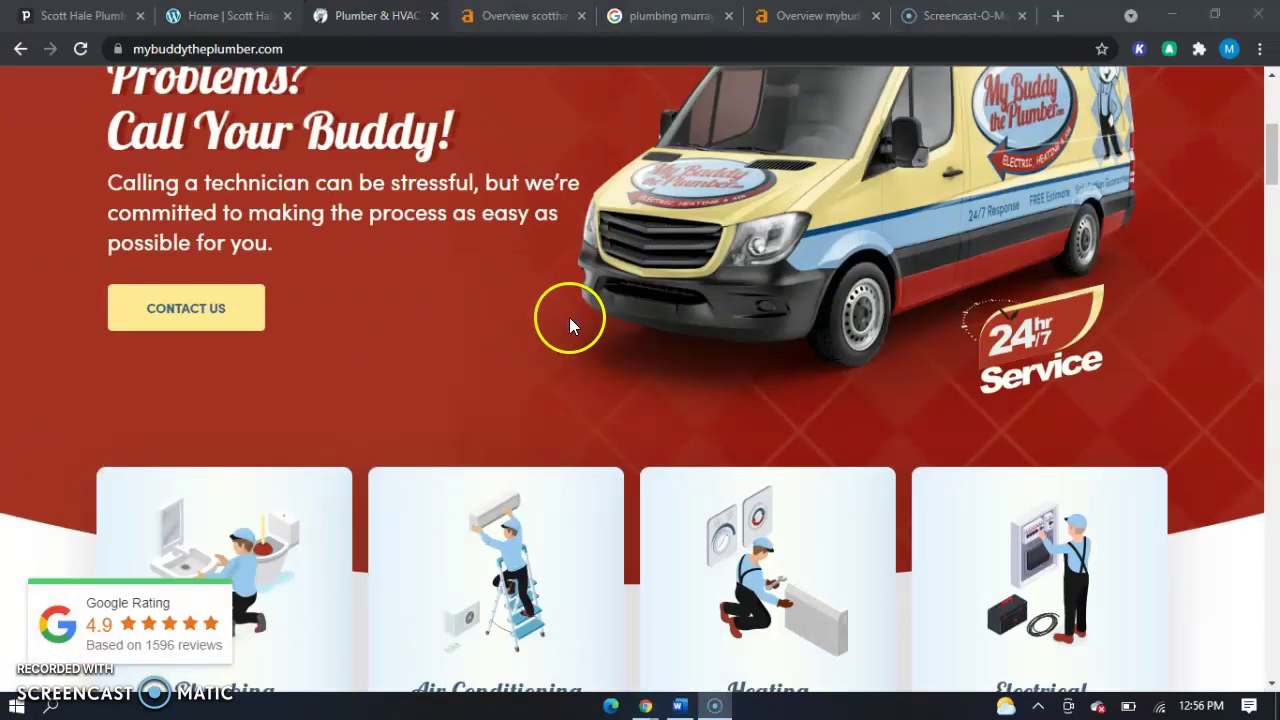
{"action": "scroll", "coordinate": [570, 320], "scroll_direction": "up", "scroll_amount": 4}
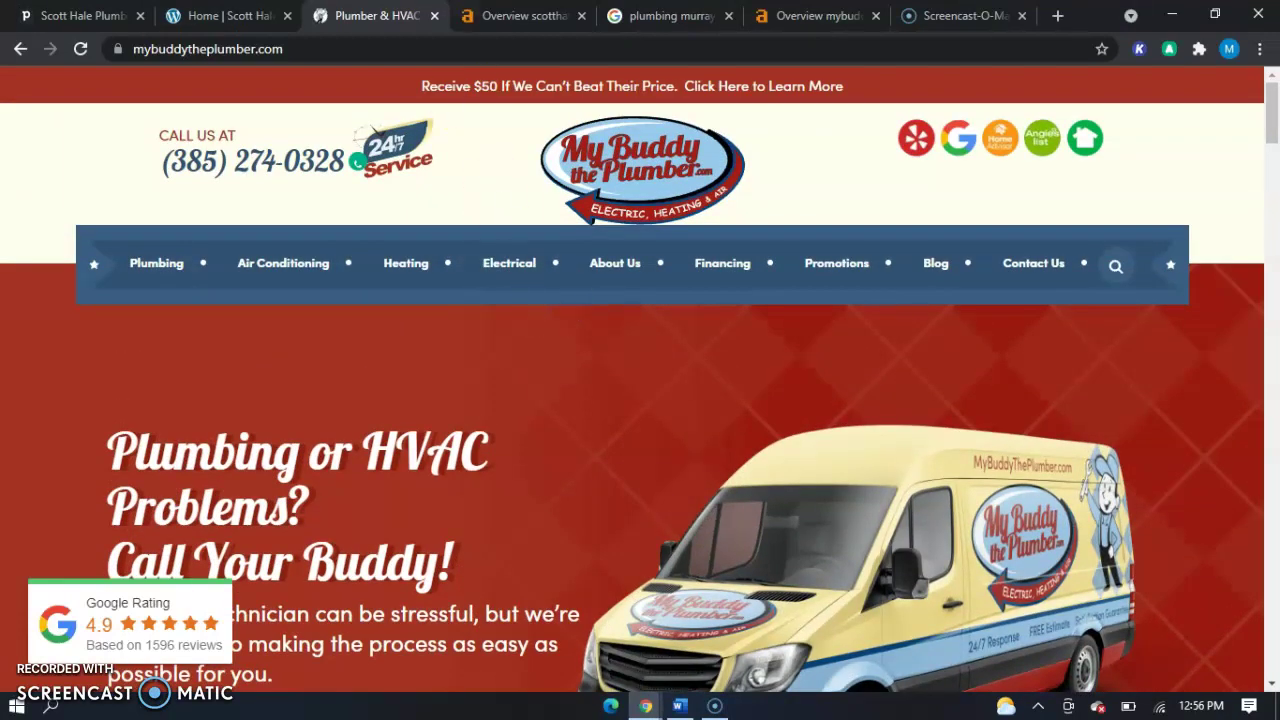
- Switch to the Ahrefs overview of scotthale.com and open its organic keywords report
{"action": "left_click", "coordinate": [522, 16]}
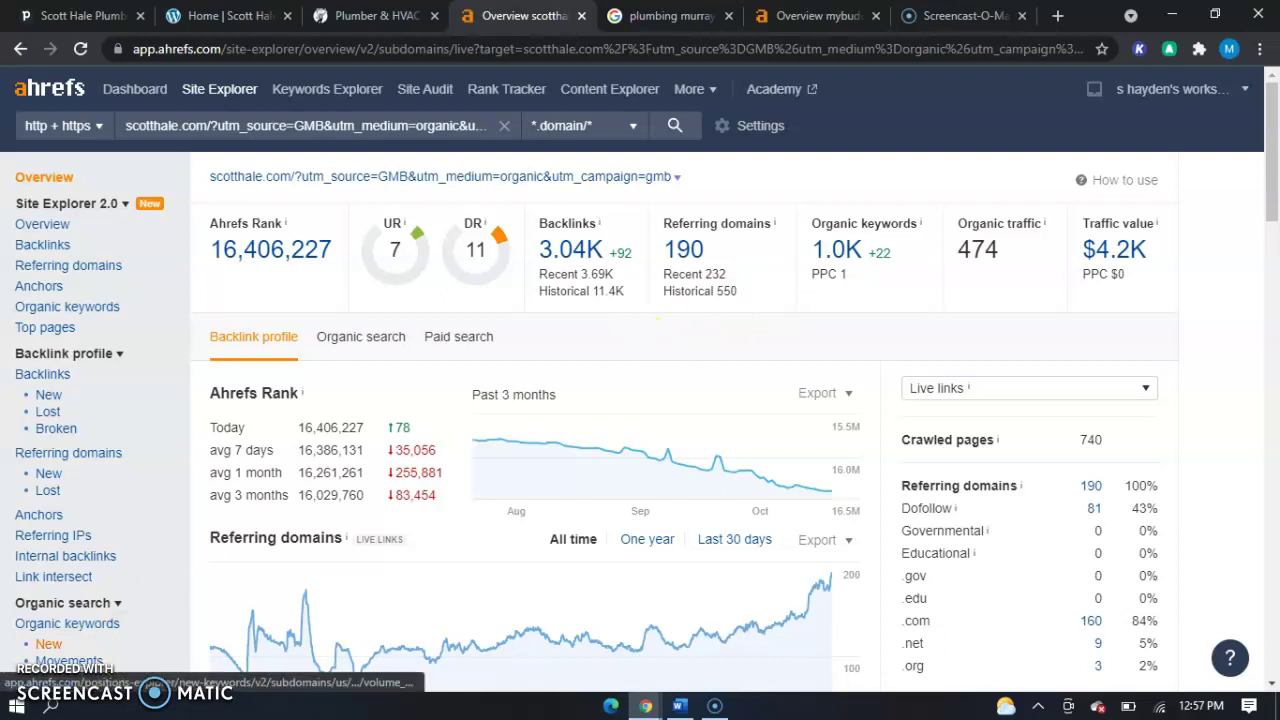
{"action": "left_click_drag", "start_coordinate": [850, 274], "coordinate": [822, 305]}
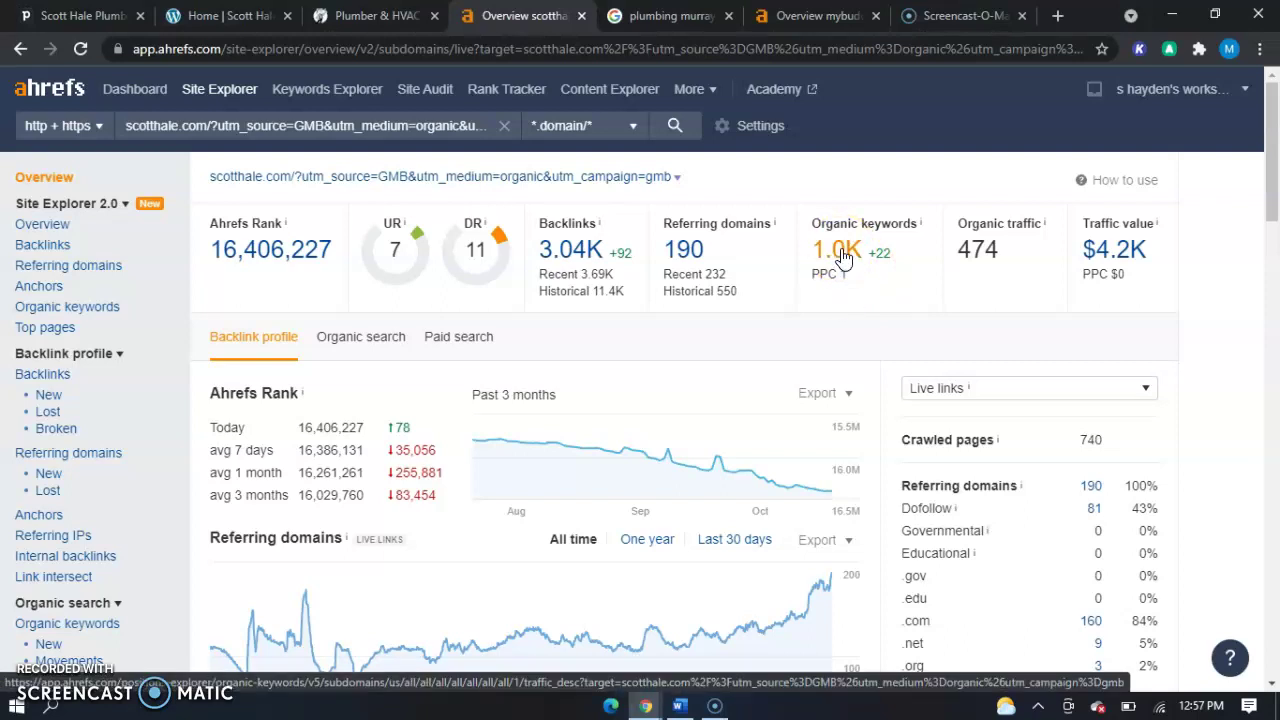
{"action": "left_click", "coordinate": [551, 366]}
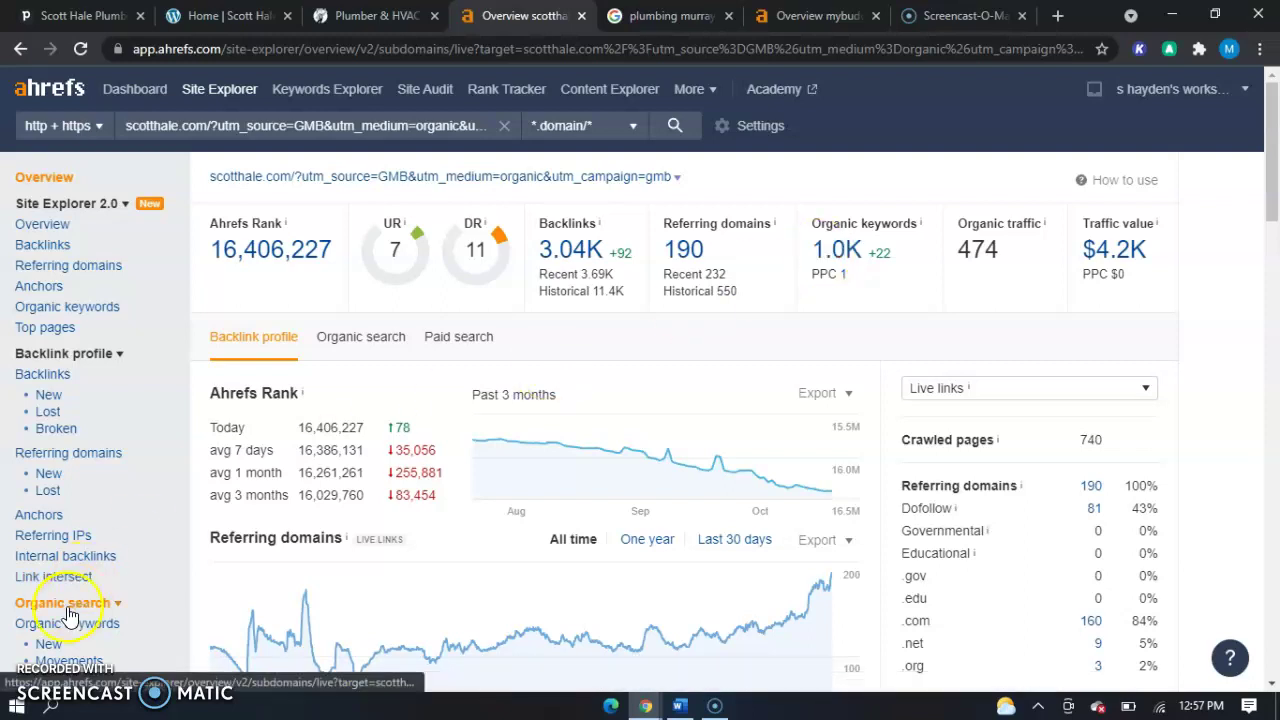
{"action": "left_click", "coordinate": [750, 300]}
{"action": "left_click", "coordinate": [836, 249]}
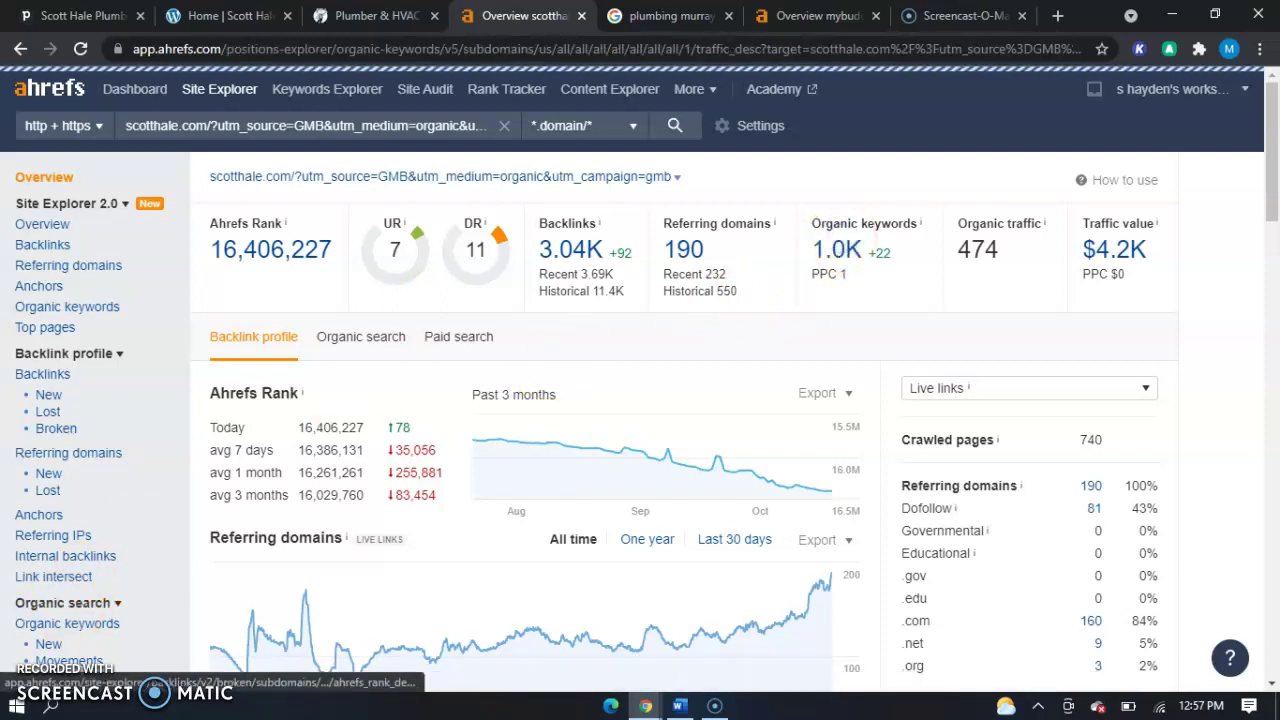
- Examine the traffic and position values of the top organic keywords for scotthale.com, including "can coffee grounds go down the sink"
{"action": "scroll", "coordinate": [648, 294], "scroll_direction": "down", "scroll_amount": 2}
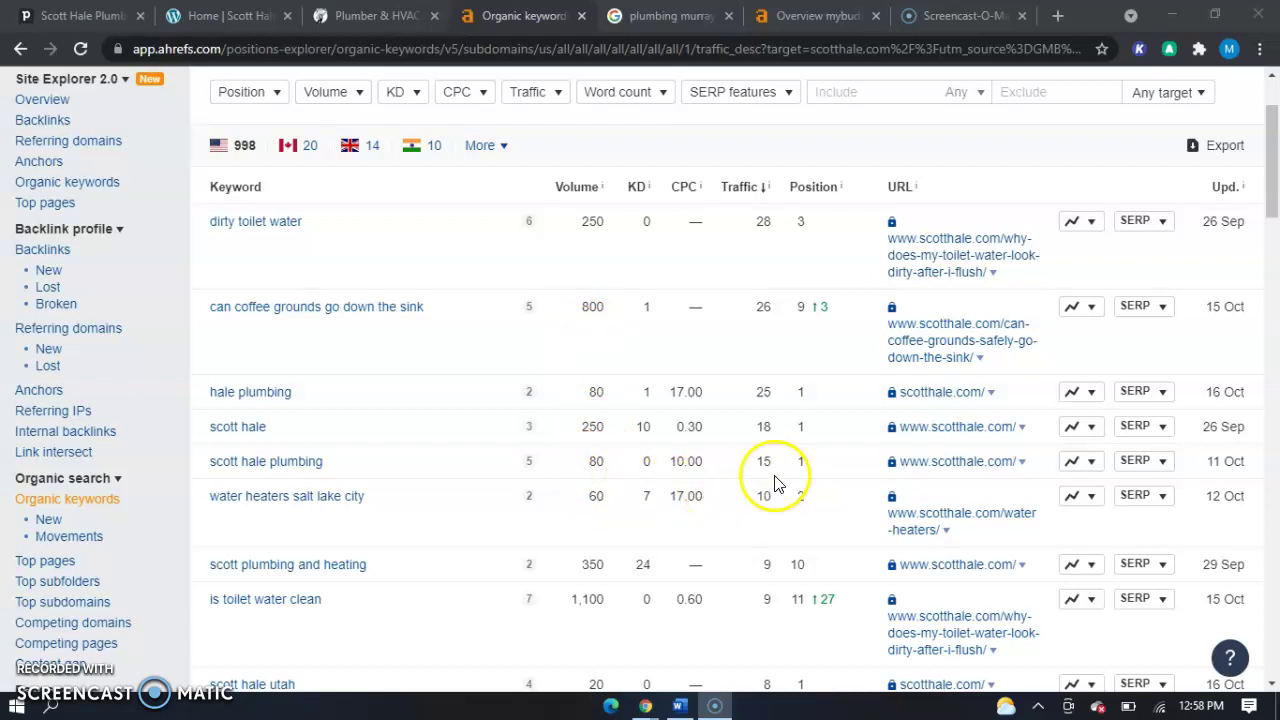
{"action": "left_click_drag", "start_coordinate": [763, 425], "coordinate": [737, 488]}
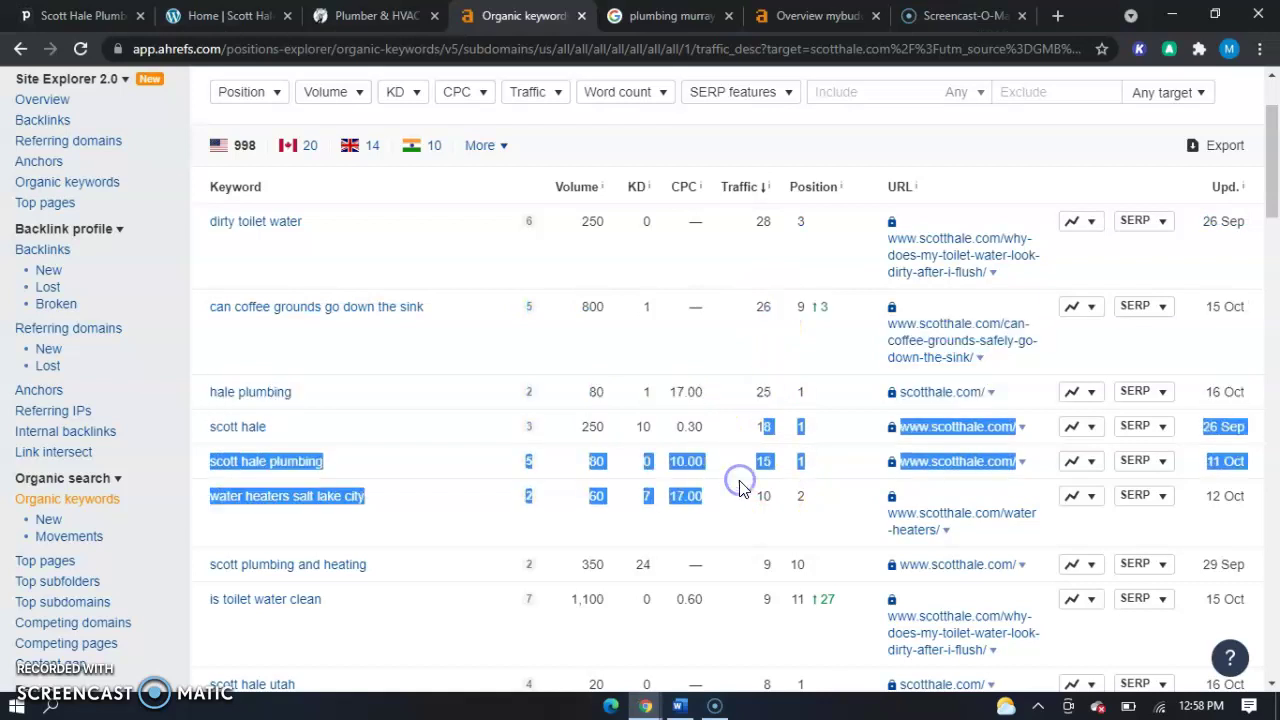
{"action": "left_click", "coordinate": [752, 343]}
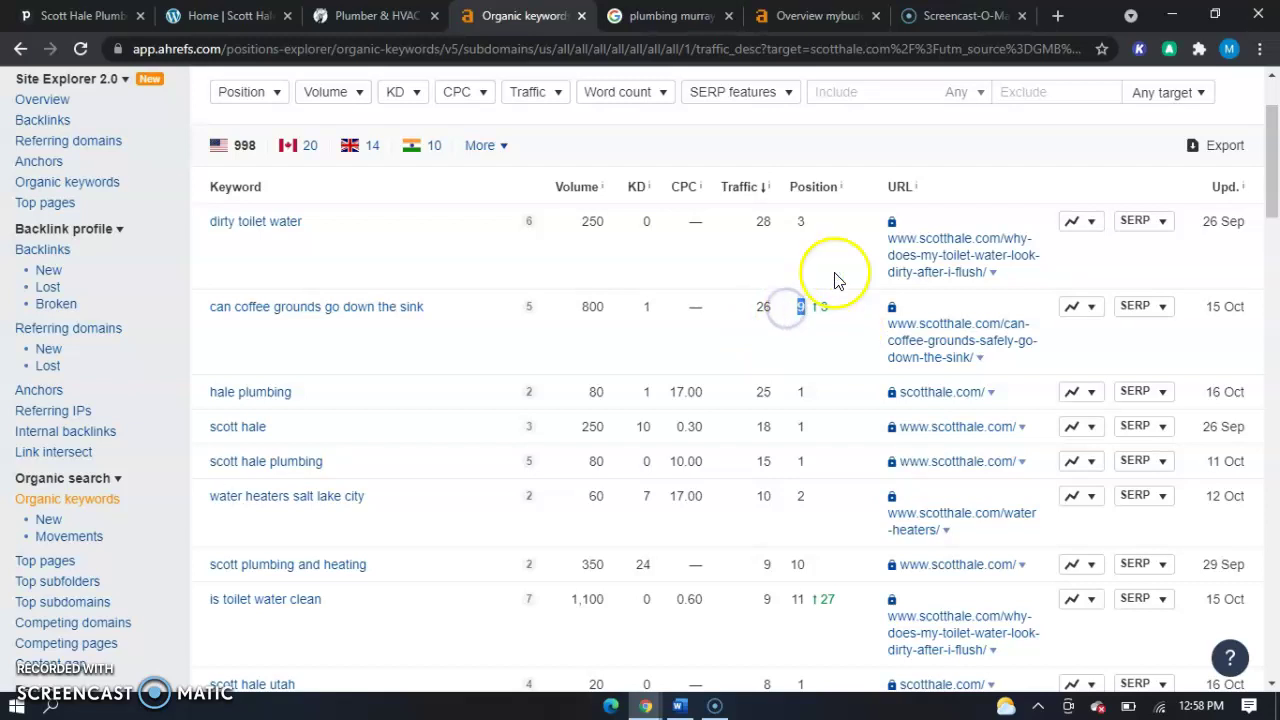
{"action": "right_click", "coordinate": [782, 308]}
{"action": "left_click", "coordinate": [777, 305]}
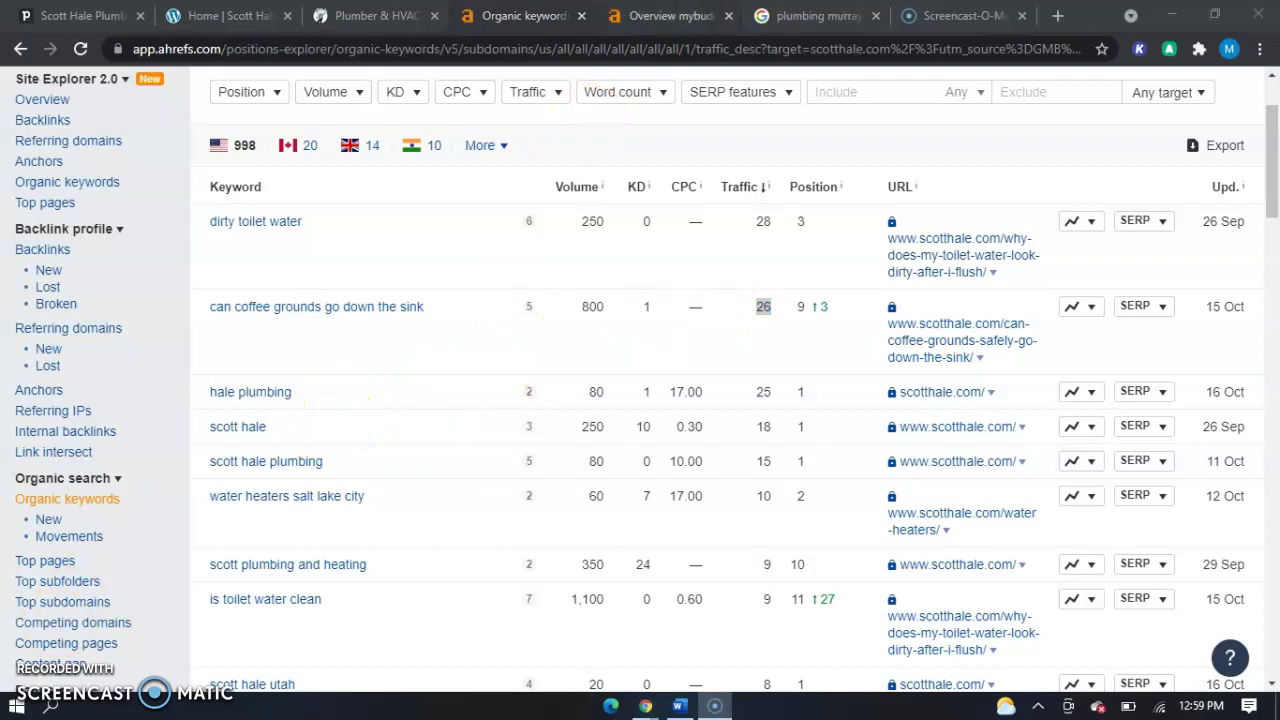
- Open the organic keywords report for mybuddytheplumber.com from its Ahrefs overview and examine the top keywords
{"action": "left_click", "coordinate": [668, 15]}
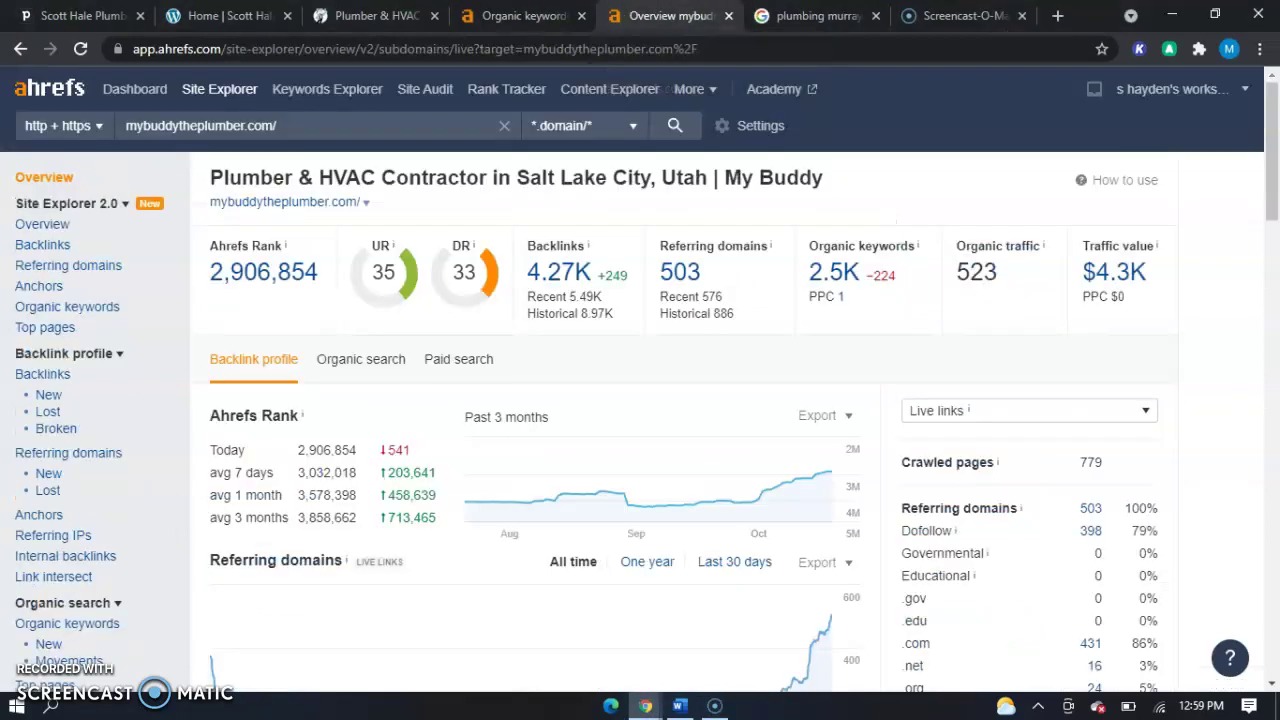
{"action": "left_click", "coordinate": [833, 280]}
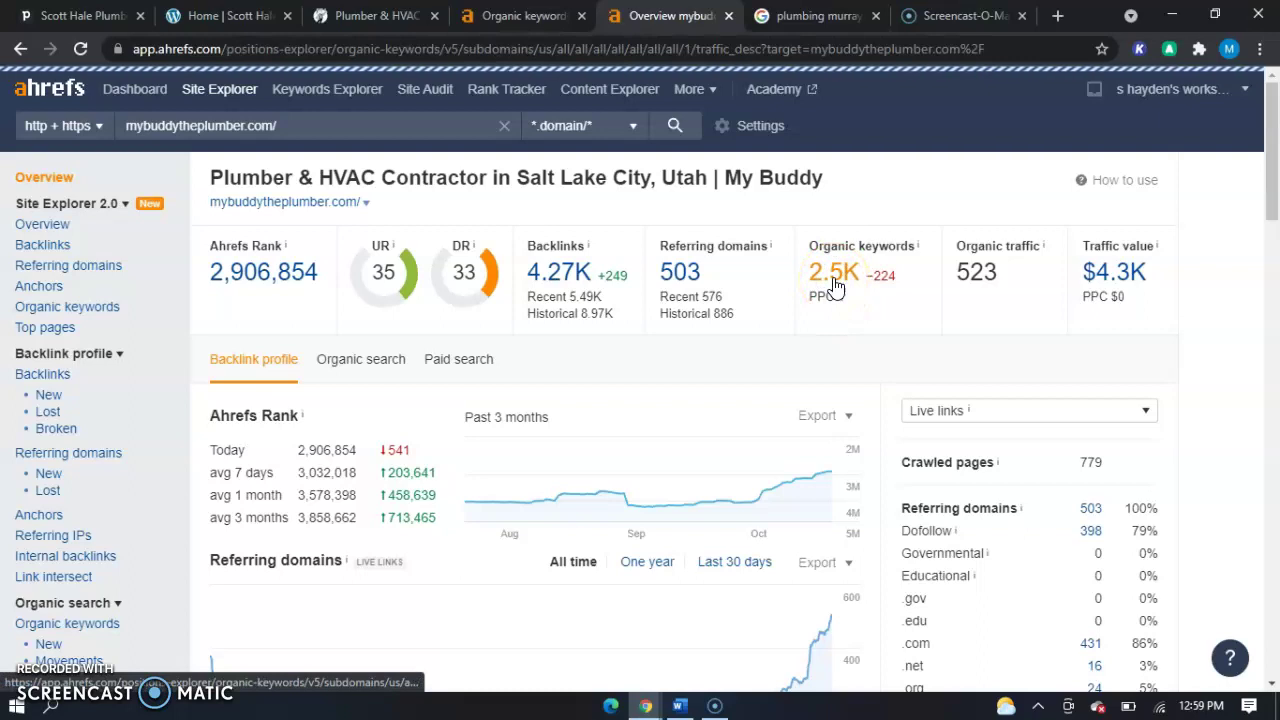
{"action": "scroll", "coordinate": [478, 440], "scroll_direction": "down", "scroll_amount": 1}
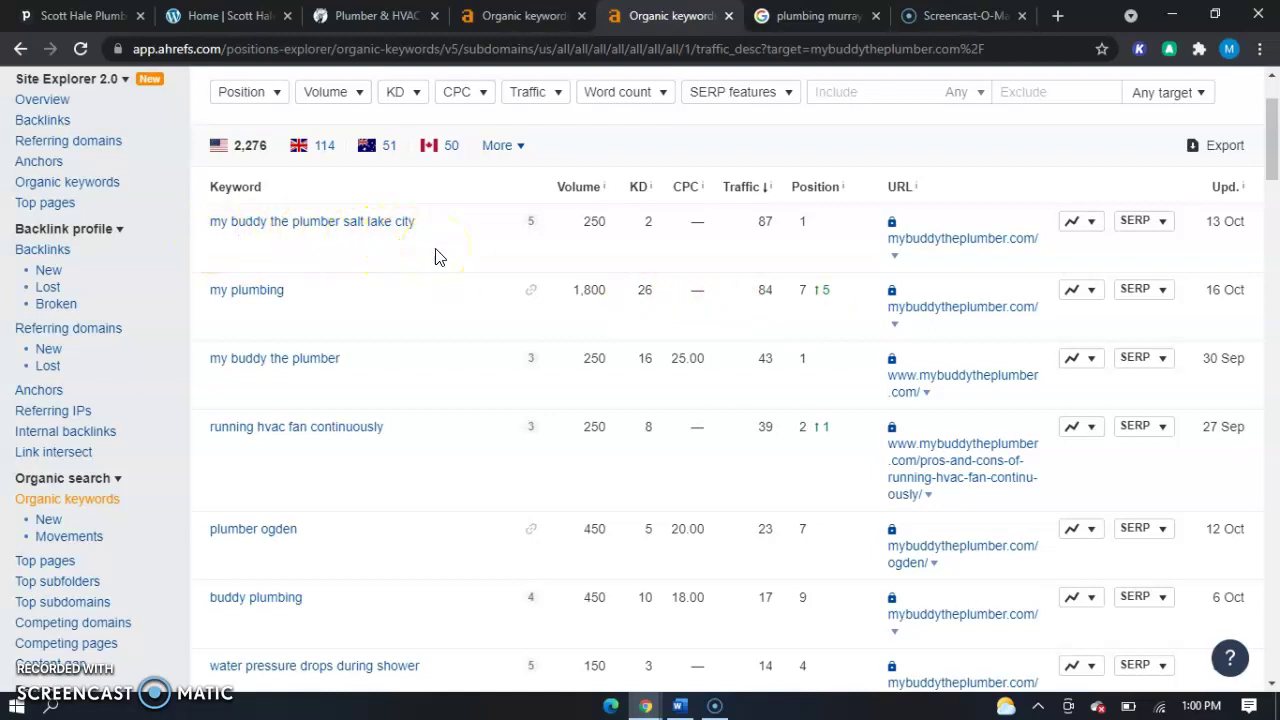
- Go back to the Ahrefs overview of scotthale.com and compare its metrics with the mybuddytheplumber.com overview
{"action": "key", "text": "ctrl+shift+Tab"}
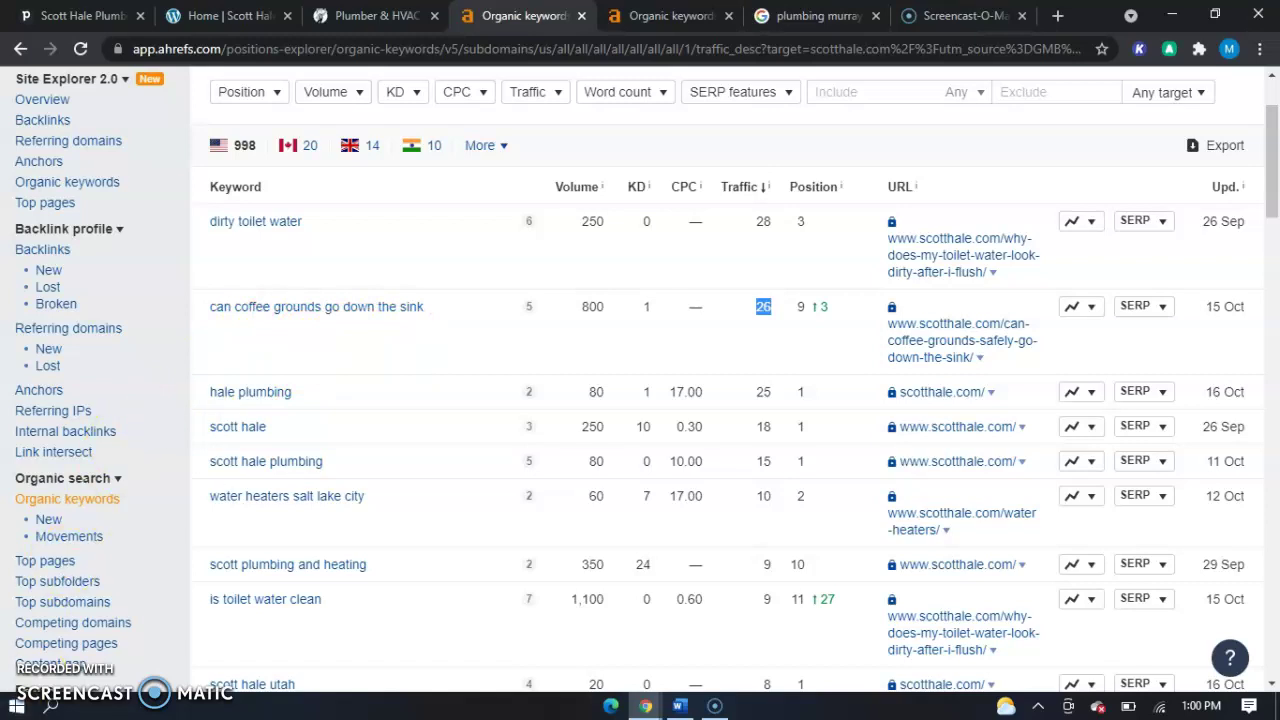
{"action": "left_click", "coordinate": [68, 92]}
{"action": "left_click", "coordinate": [20, 49]}
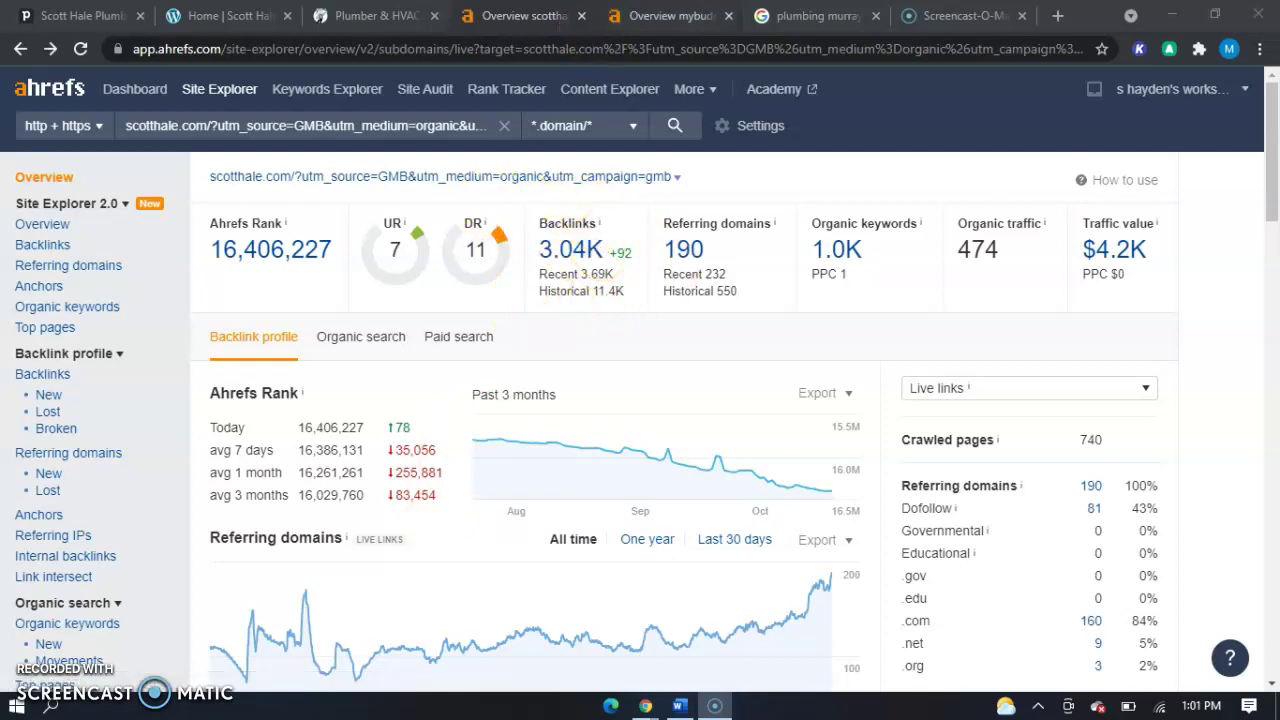
{"action": "key", "text": "ctrl+Tab"}
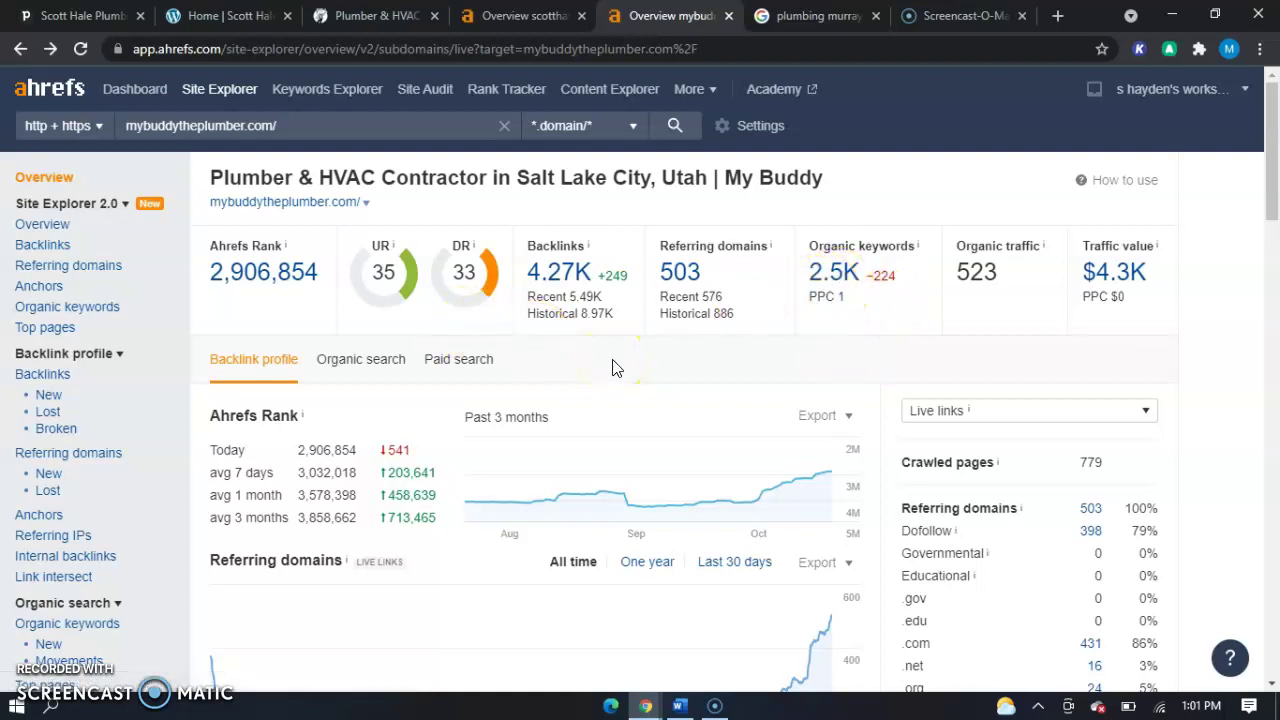
{"action": "left_click", "coordinate": [525, 15]}
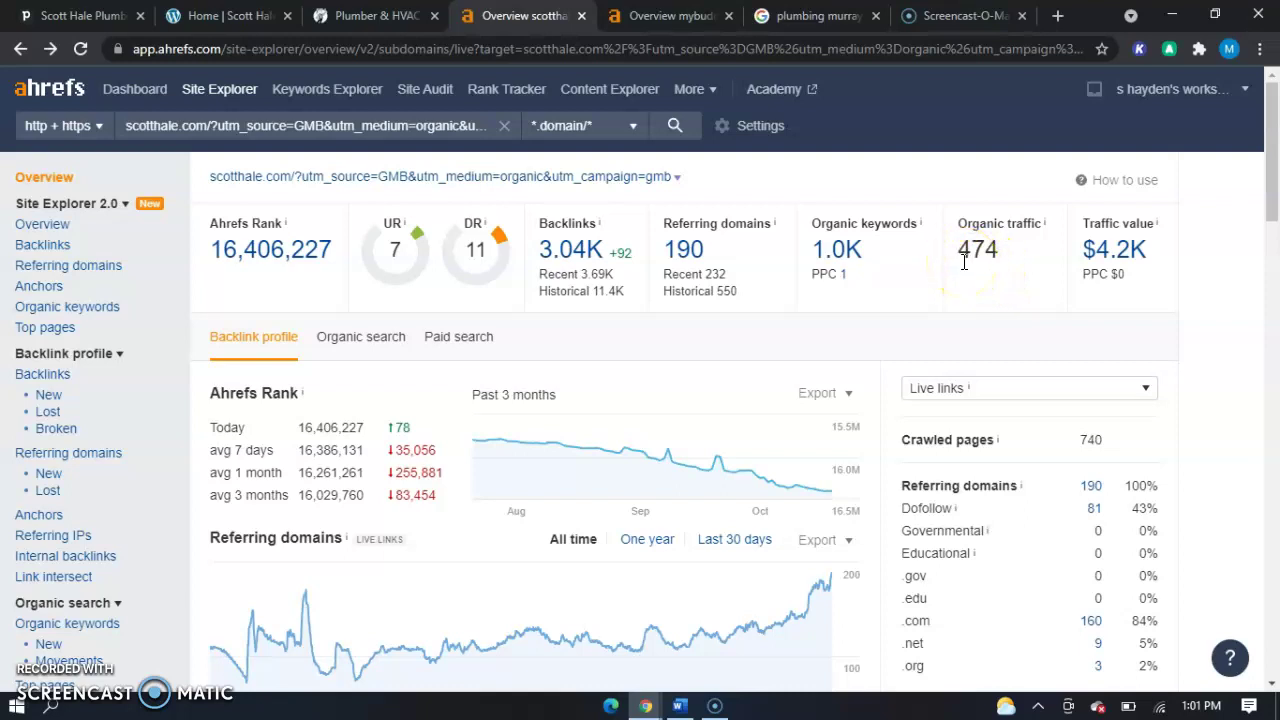
{"action": "left_click", "coordinate": [668, 15]}
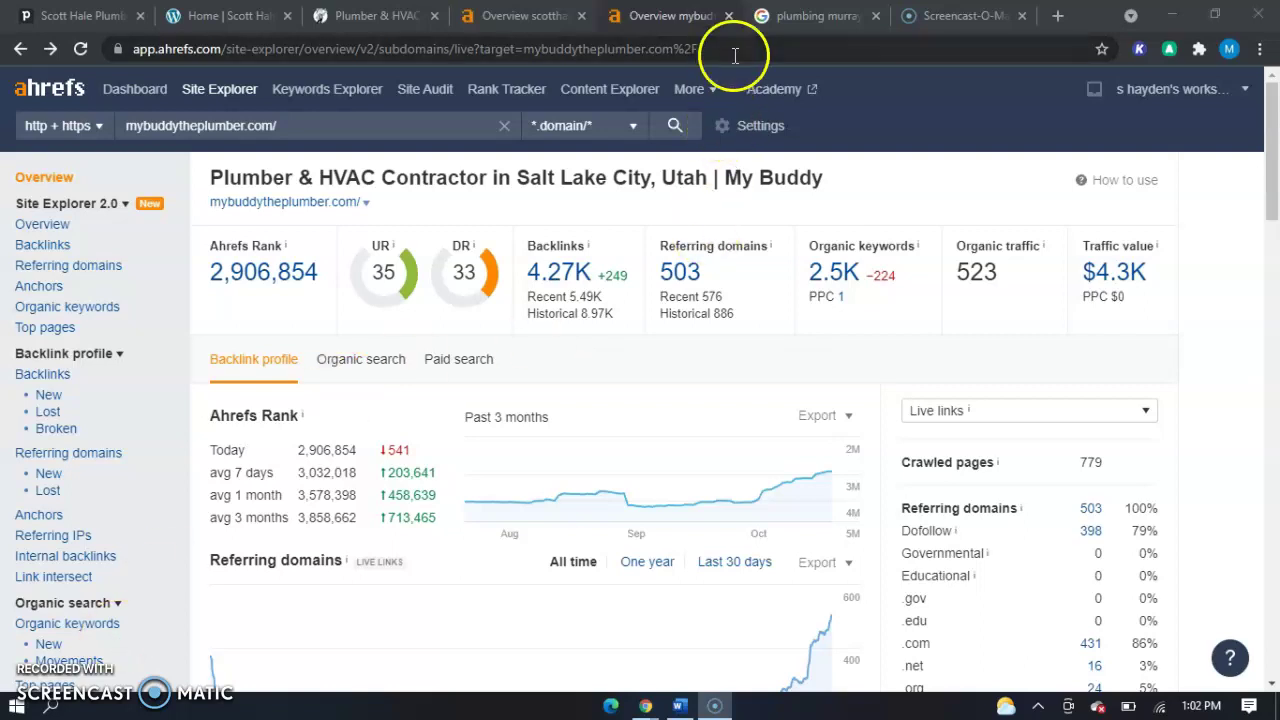
- Switch to the Google results for "plumbing murray utah" and open the Scott Hale Plumbing, Heating, and Air business listing
{"action": "left_click", "coordinate": [815, 16]}
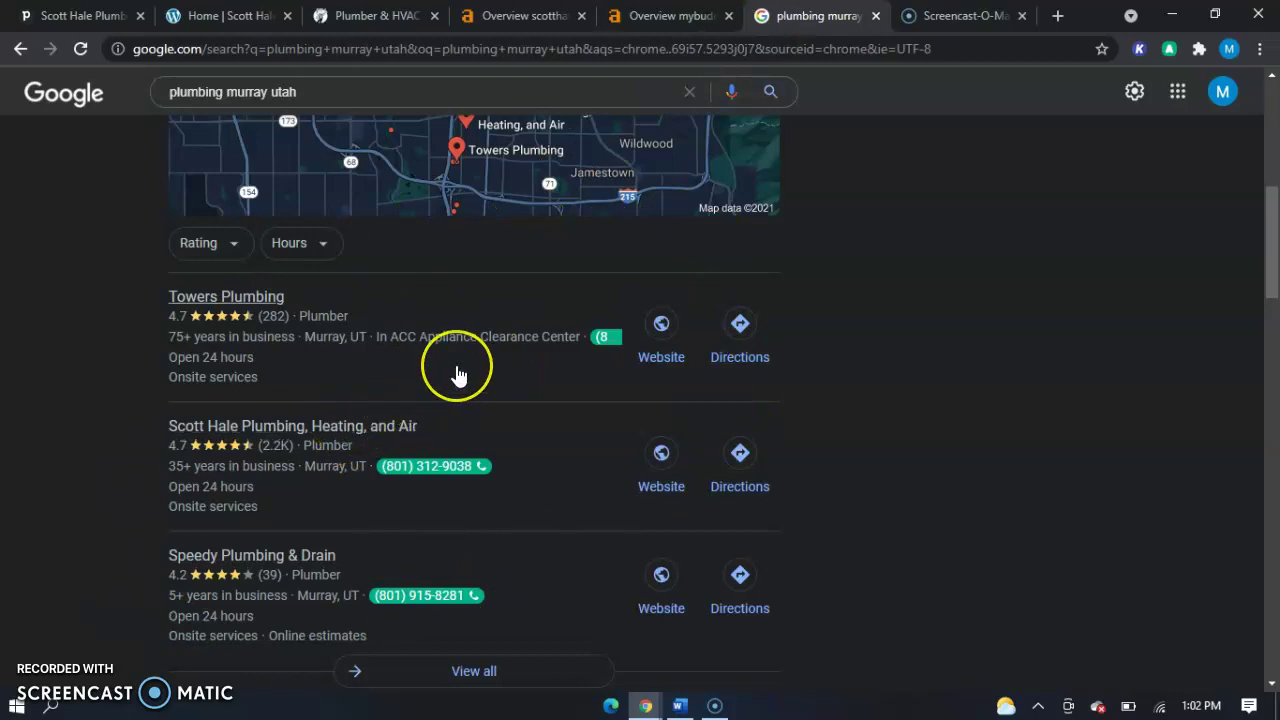
{"action": "scroll", "coordinate": [457, 375], "scroll_direction": "down", "scroll_amount": 2}
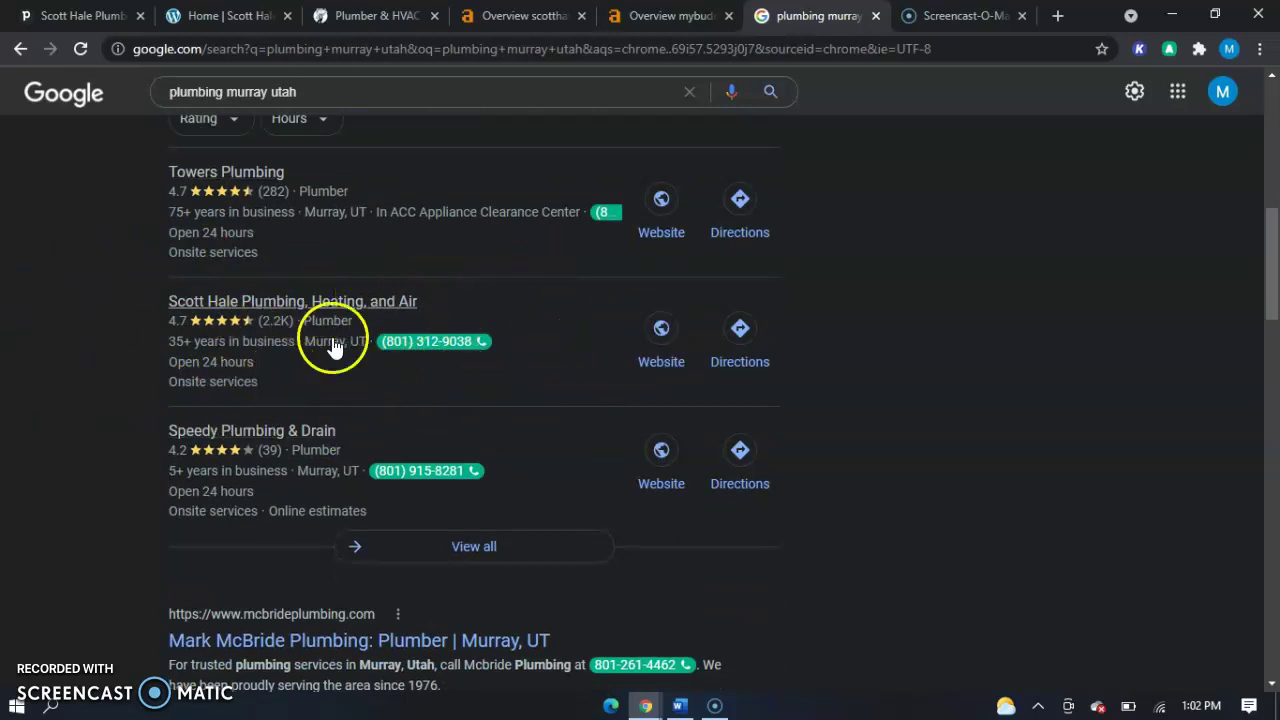
{"action": "left_click", "coordinate": [413, 345]}
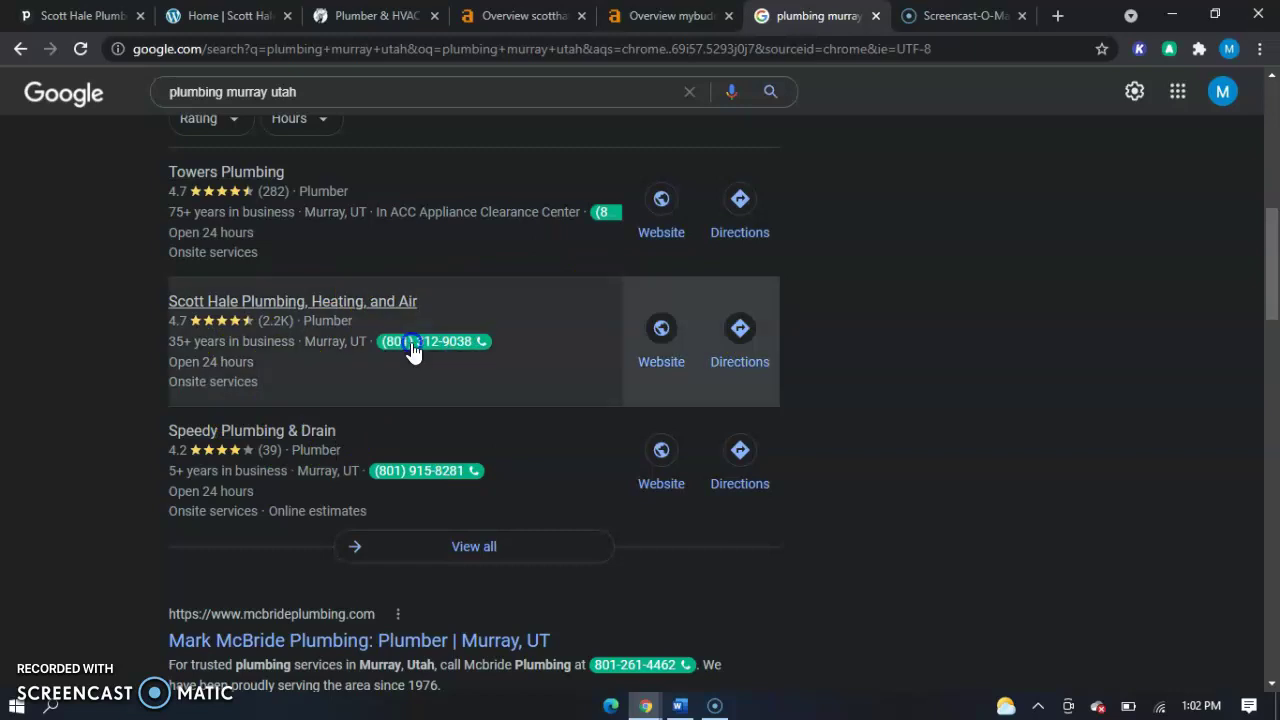
{"action": "left_click_drag", "start_coordinate": [413, 345], "coordinate": [560, 254]}
{"action": "left_click", "coordinate": [543, 280]}
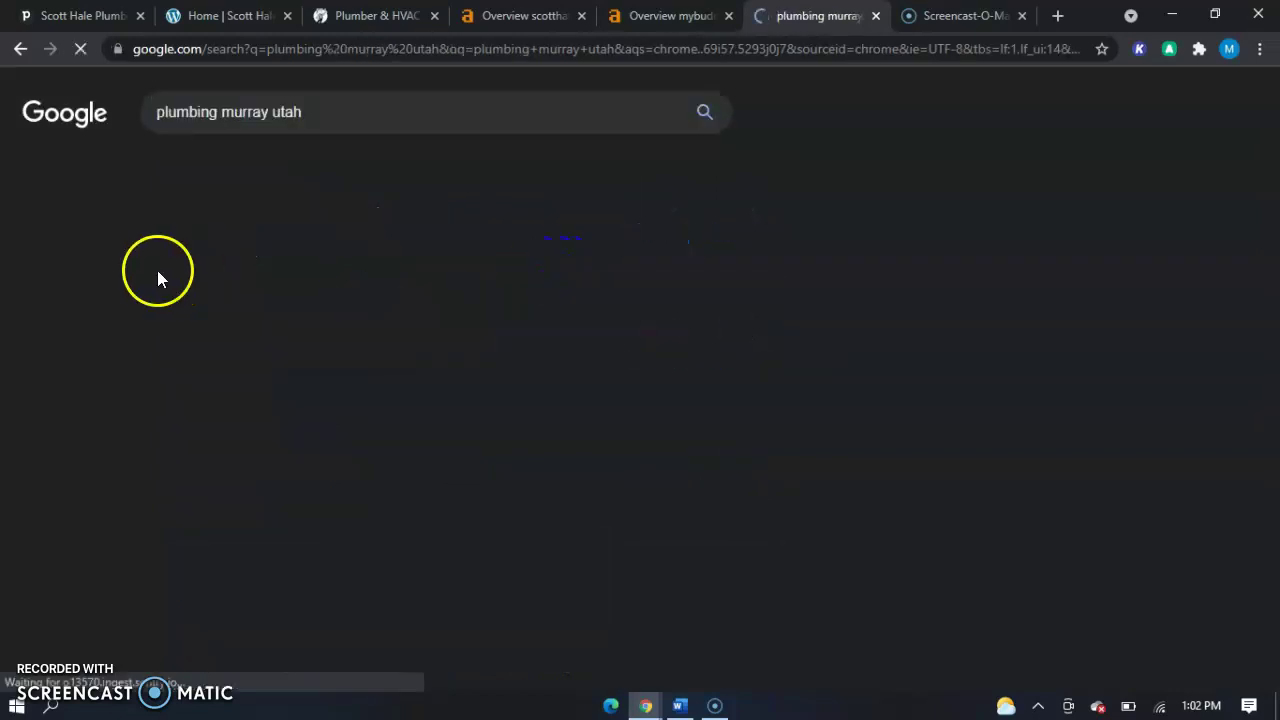
- Return to the "plumbing murray utah" results, then examine the Scott Hale homepage from its banner to the "A Full-Service HVAC Company You Can Trust!" section
{"action": "left_click", "coordinate": [20, 49]}
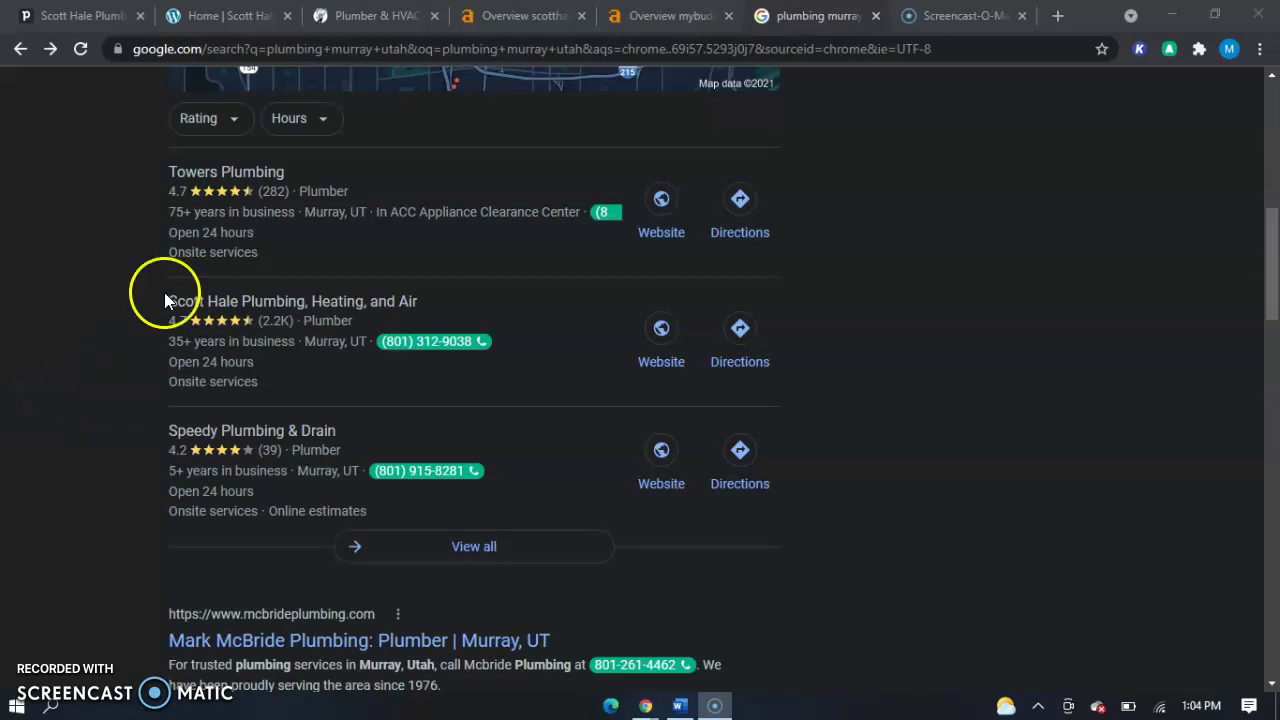
{"action": "left_click", "coordinate": [215, 16]}
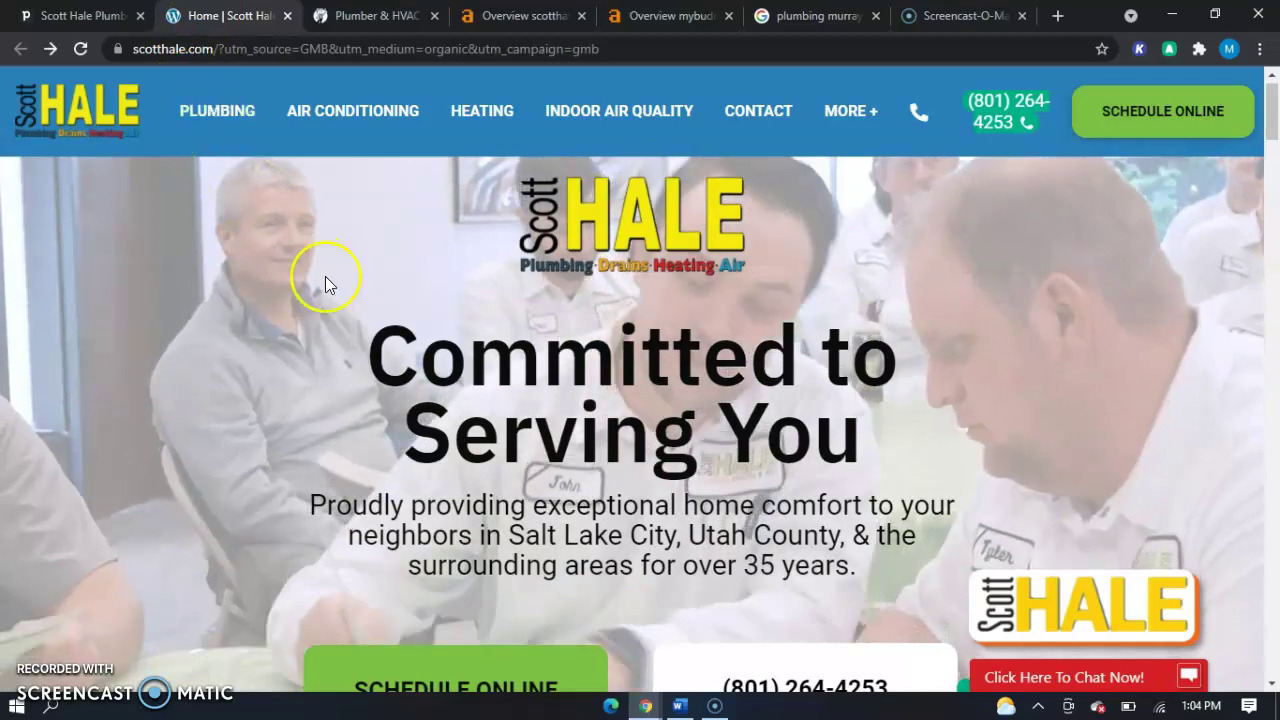
{"action": "scroll", "coordinate": [325, 277], "scroll_direction": "down", "scroll_amount": 5}
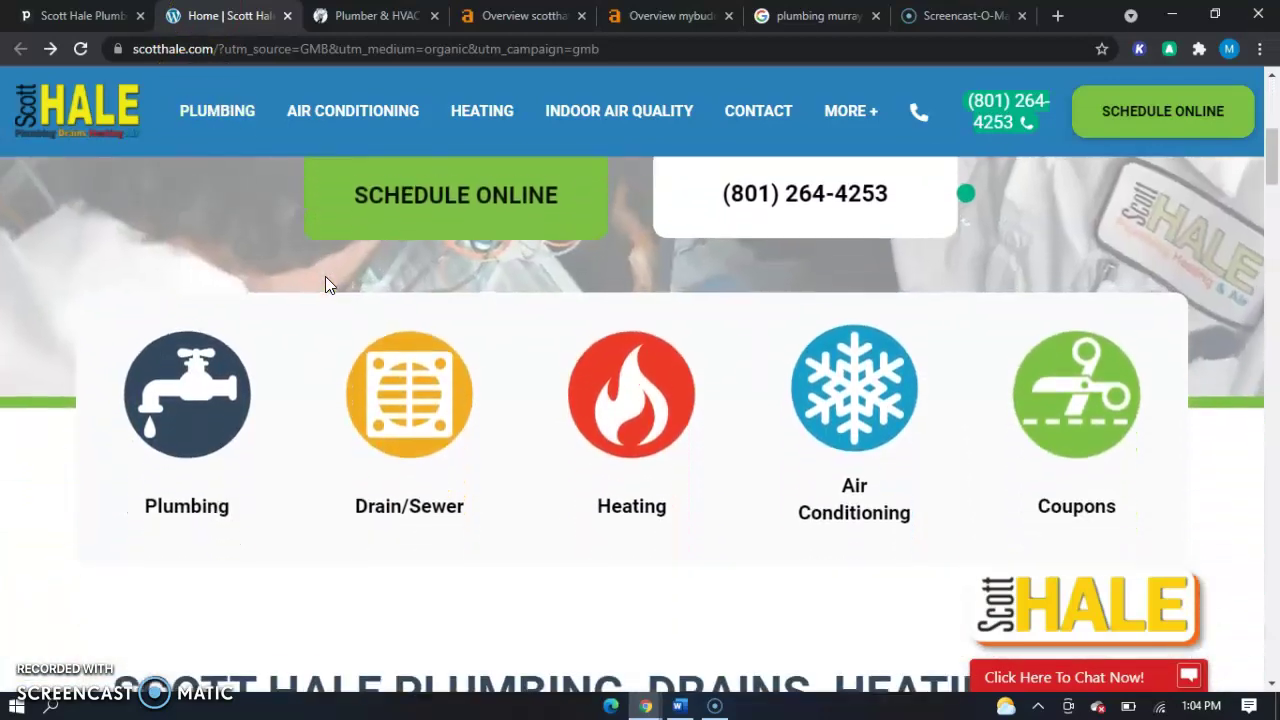
{"action": "scroll", "coordinate": [325, 277], "scroll_direction": "down", "scroll_amount": 4}
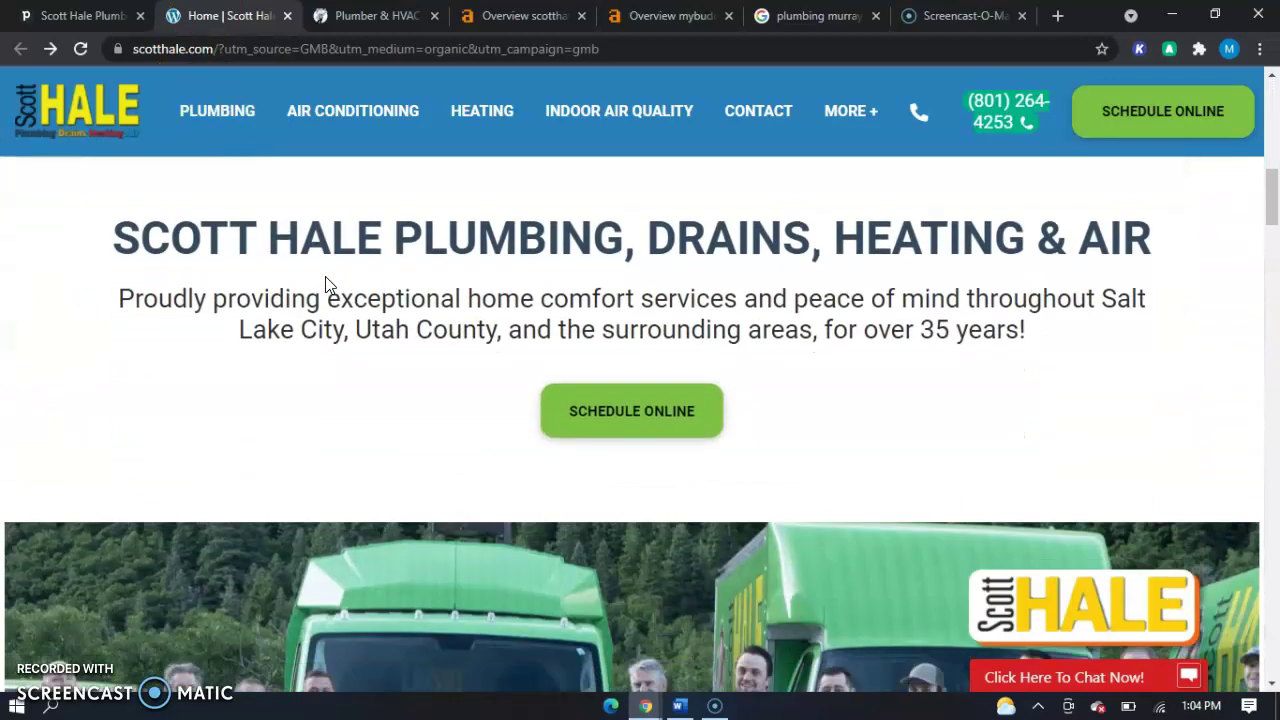
{"action": "left_click", "coordinate": [322, 206]}
{"action": "scroll", "coordinate": [252, 256], "scroll_direction": "down", "scroll_amount": 3}
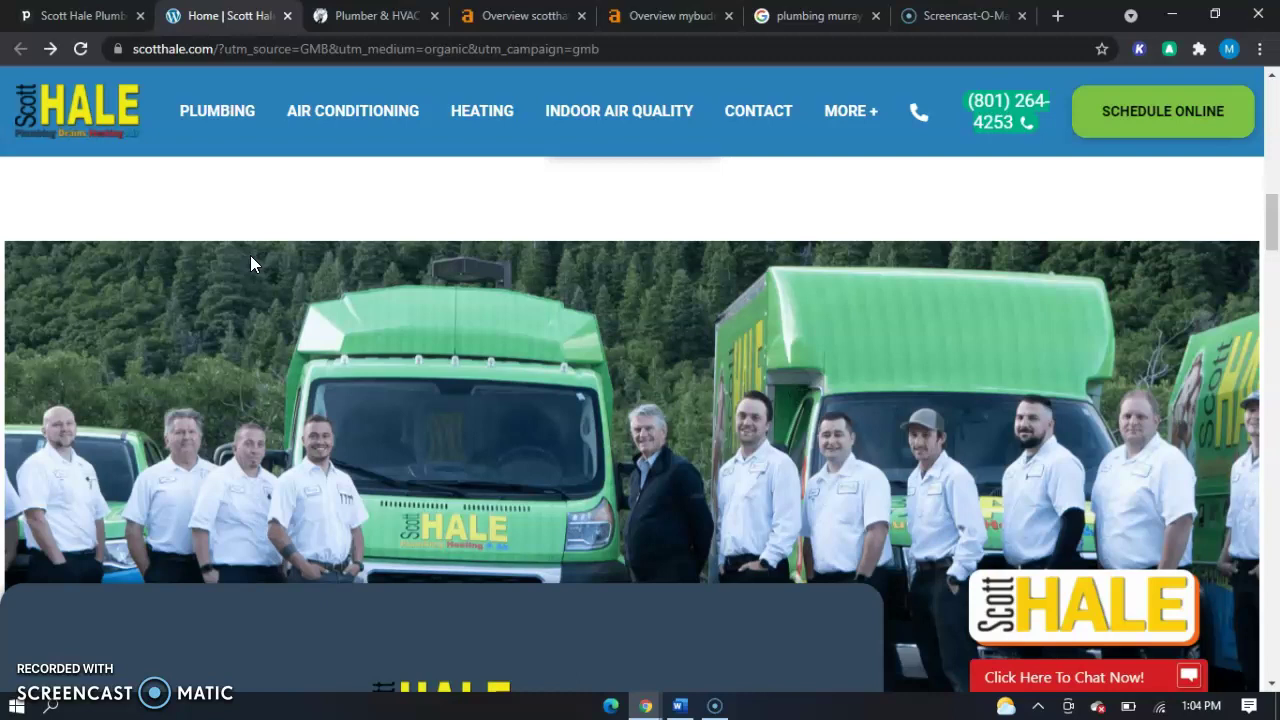
{"action": "scroll", "coordinate": [250, 263], "scroll_direction": "down", "scroll_amount": 3}
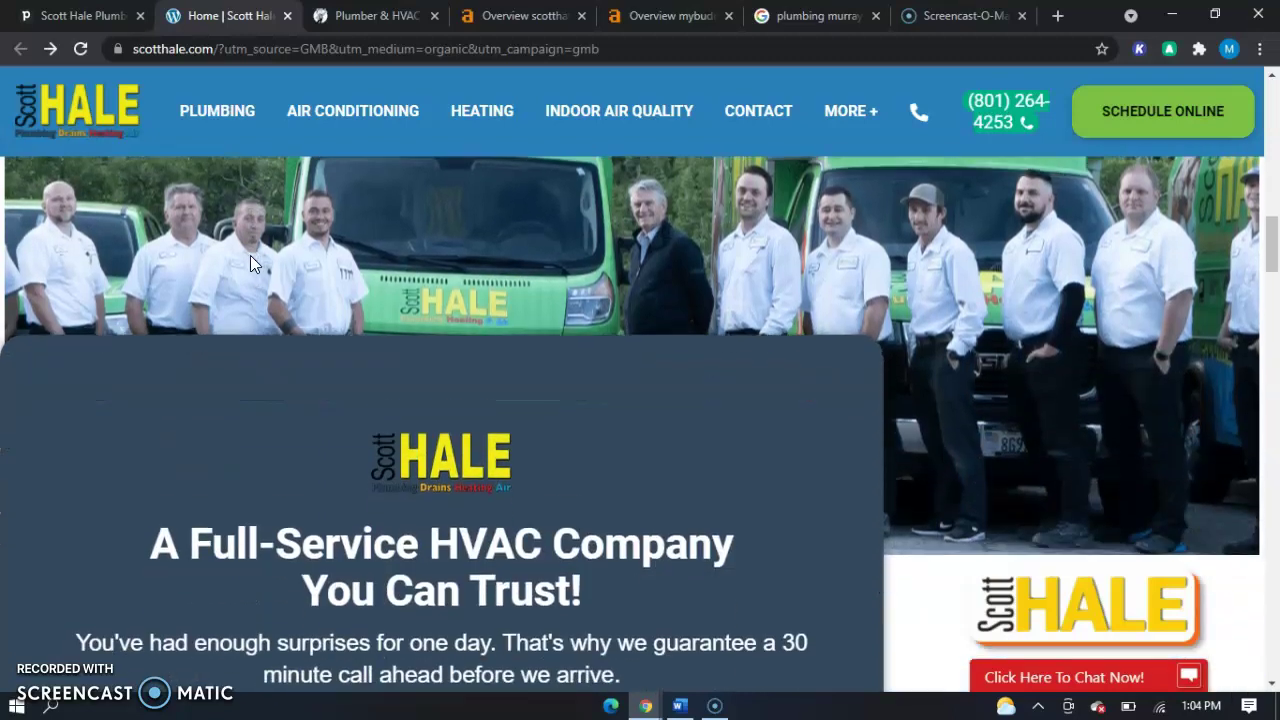